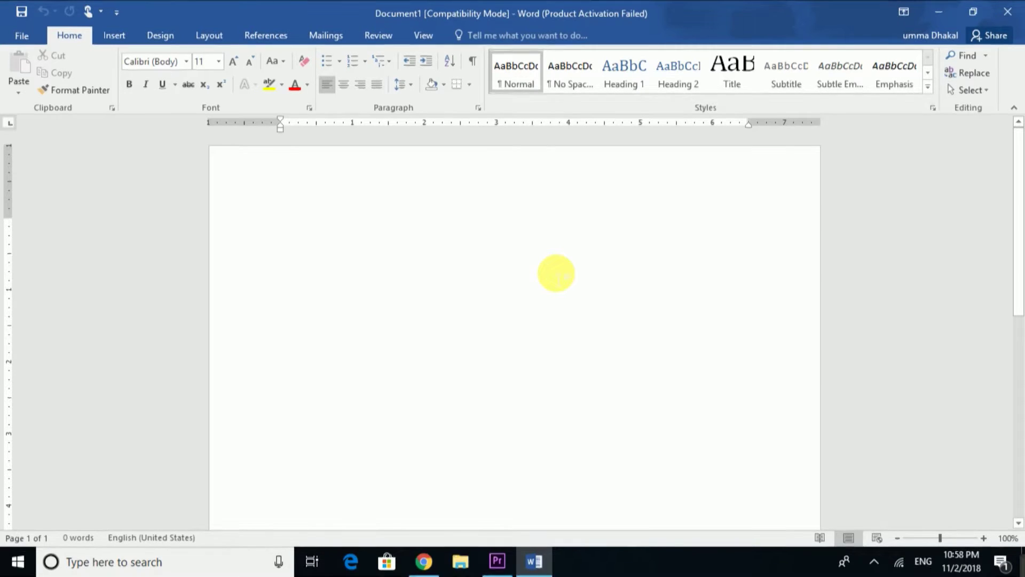
# - Type the title line 'how to protect your document of word' at the top of the blank document
pyautogui.write('how to pr')
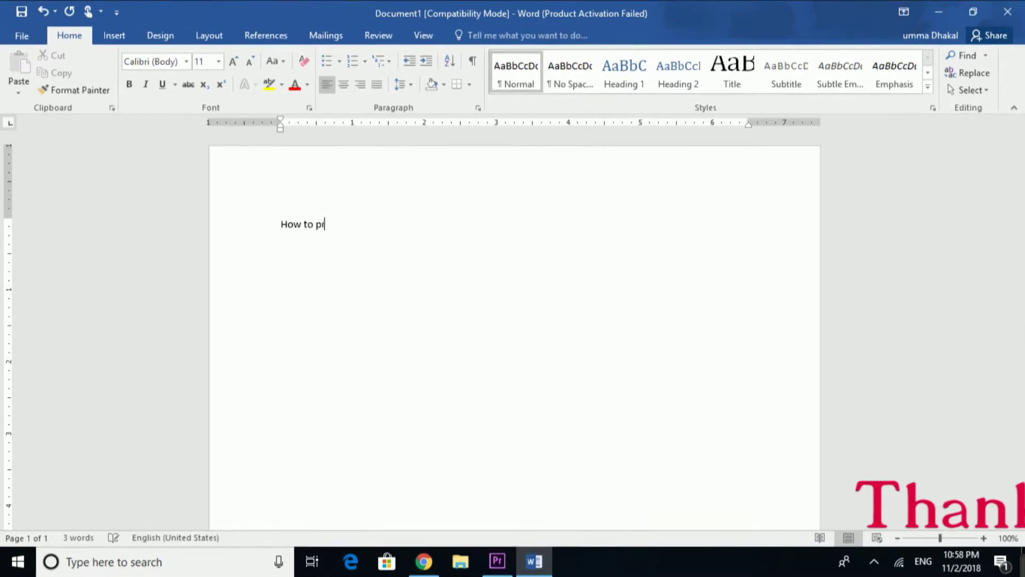
pyautogui.write('otect ')
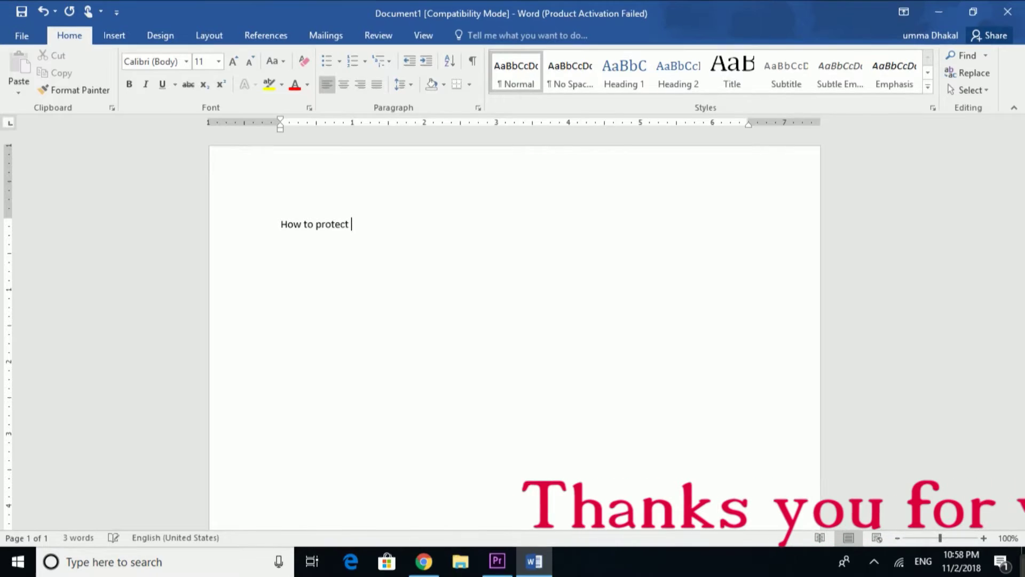
pyautogui.write('your document')
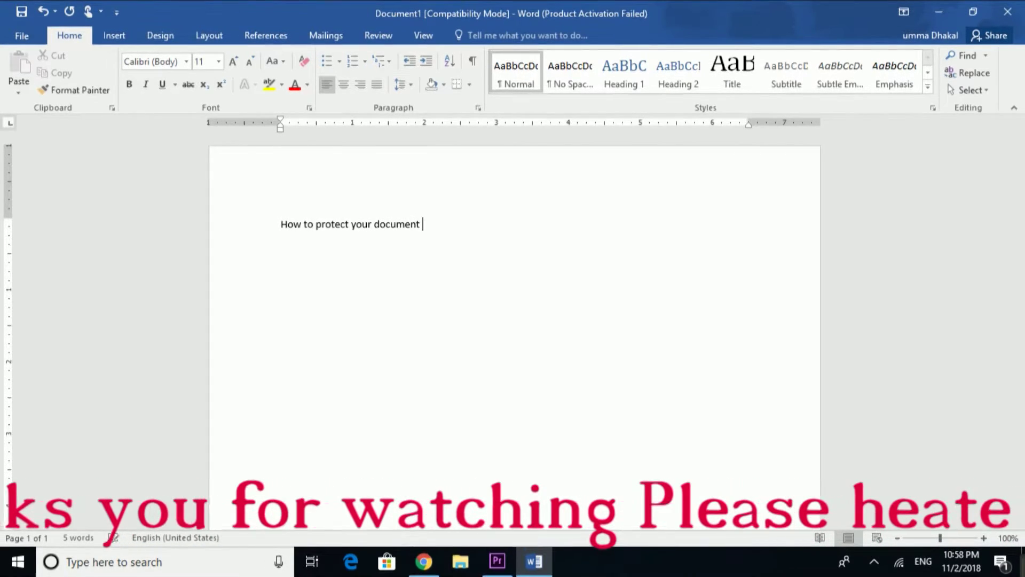
pyautogui.write(' of ')
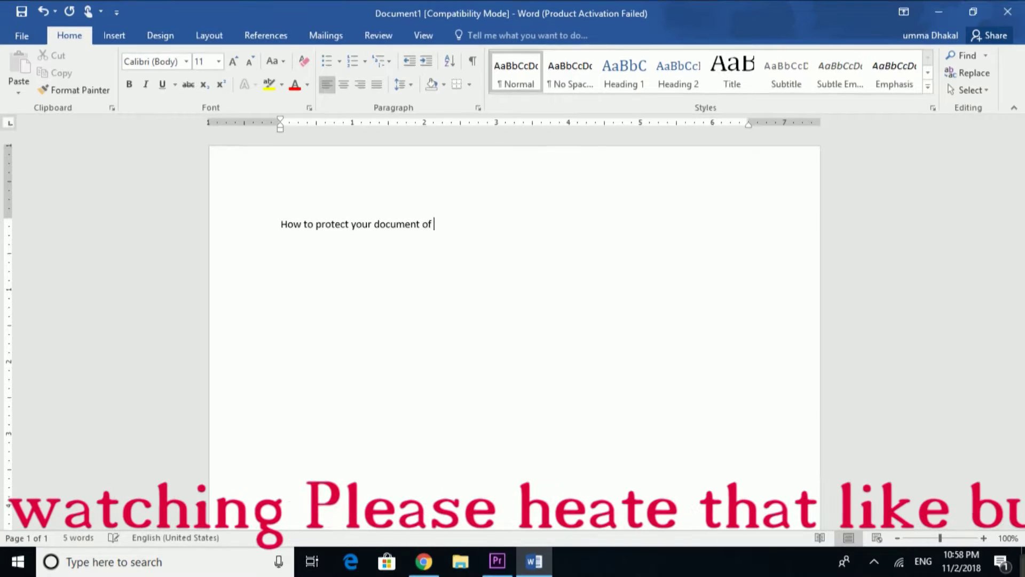
pyautogui.write('word file')
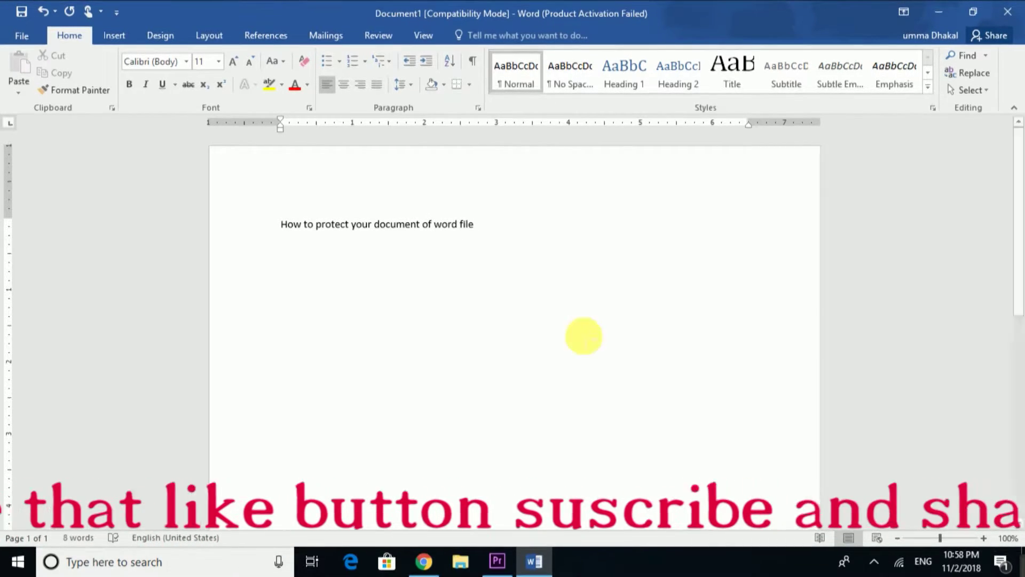
# - Bring up the Save As dialog on the Desktop folder with the file name 'secure'
pyautogui.click(23, 42)
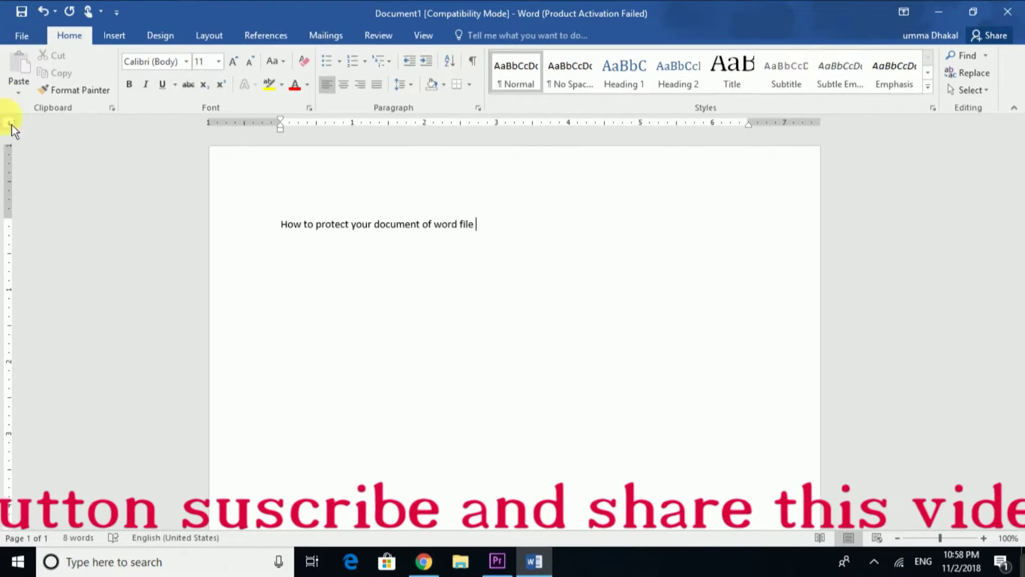
pyautogui.click(52, 191)
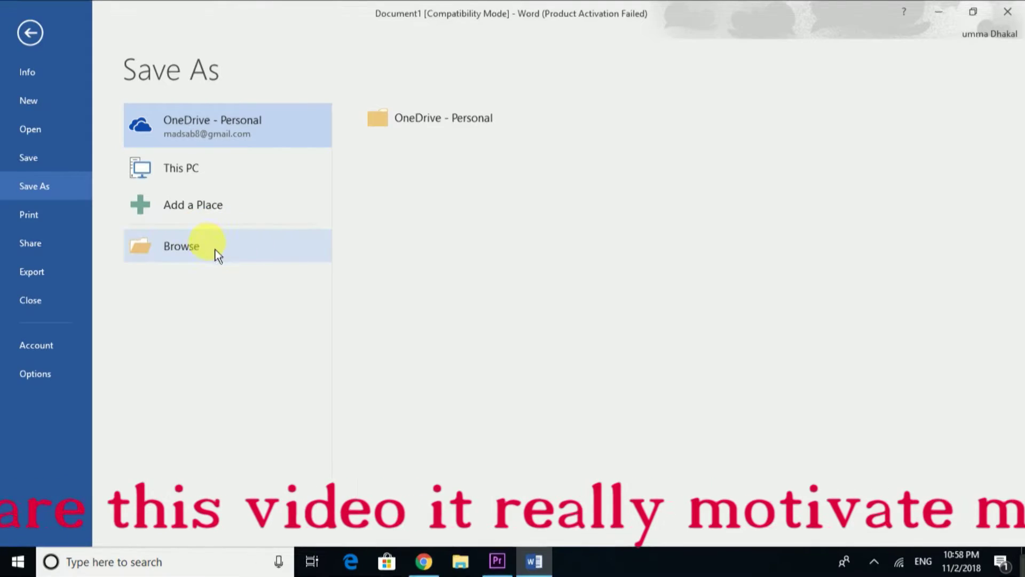
pyautogui.click(208, 256)
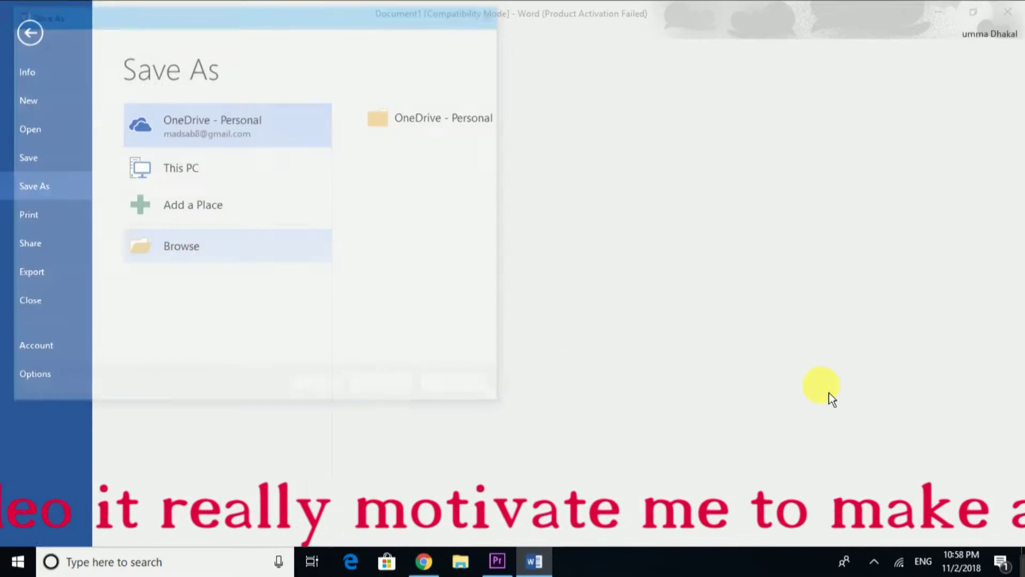
pyautogui.moveTo(202, 16); pyautogui.dragTo(491, 35)
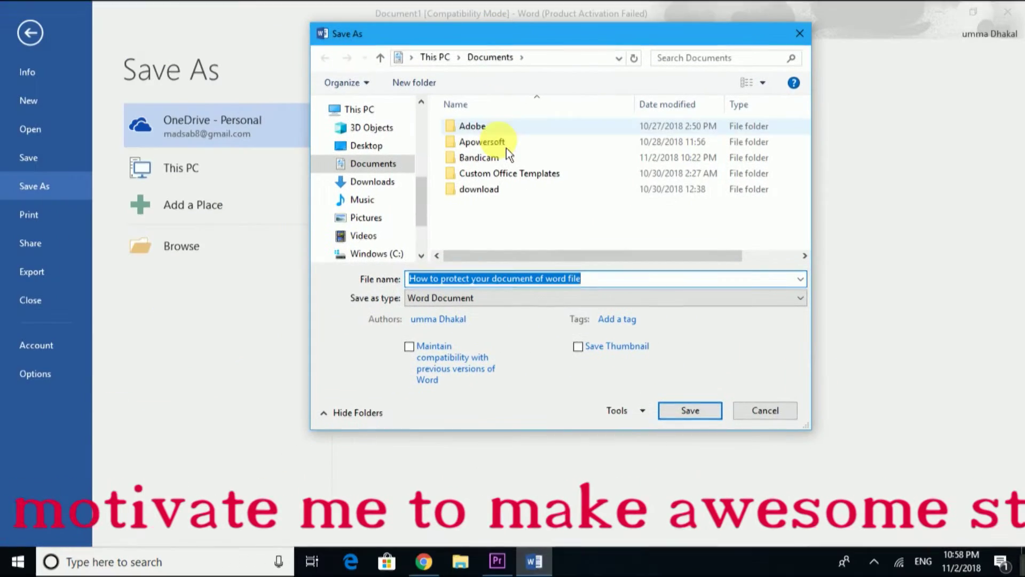
pyautogui.click(366, 146)
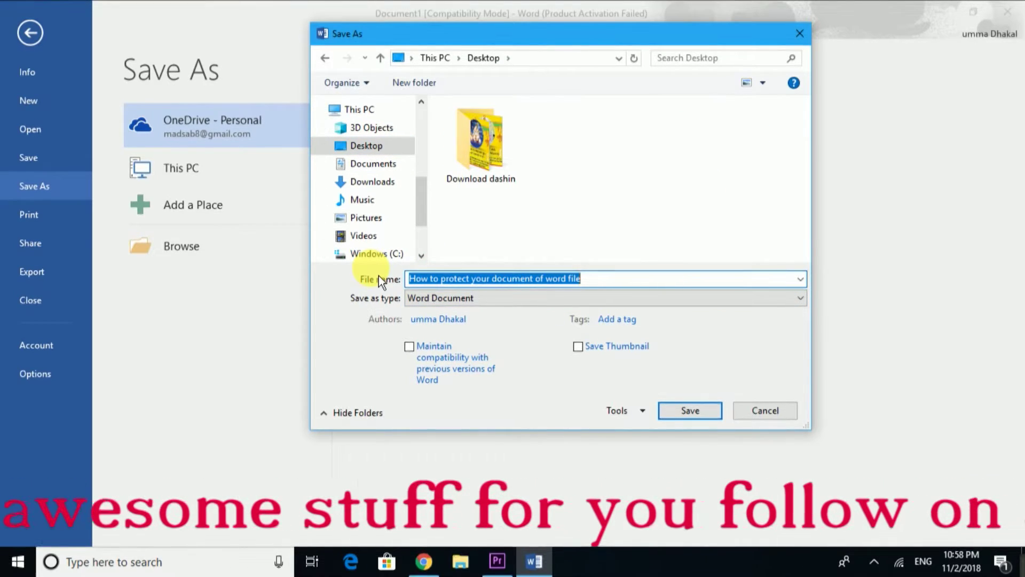
pyautogui.write('secure')
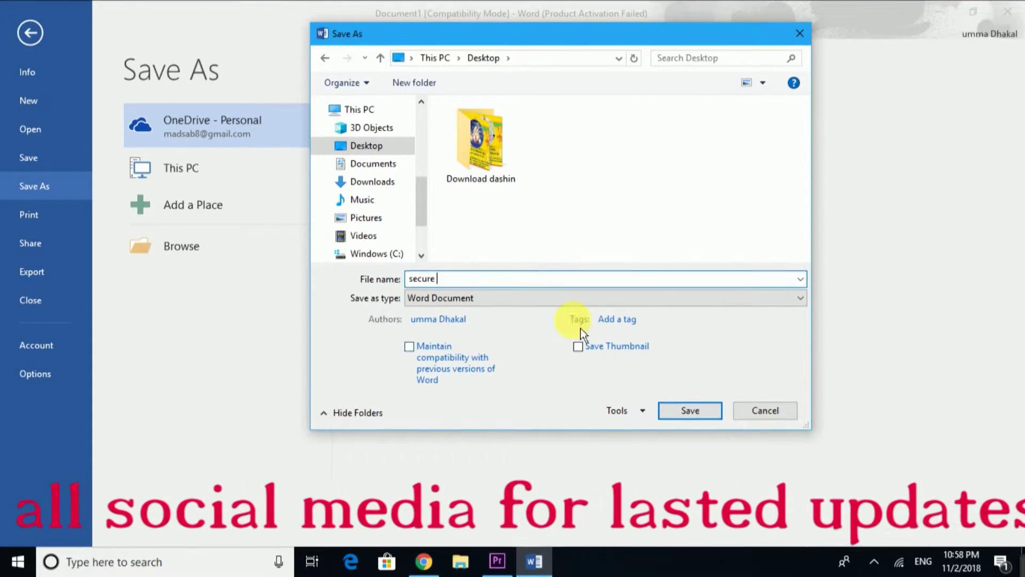
pyautogui.click(650, 421)
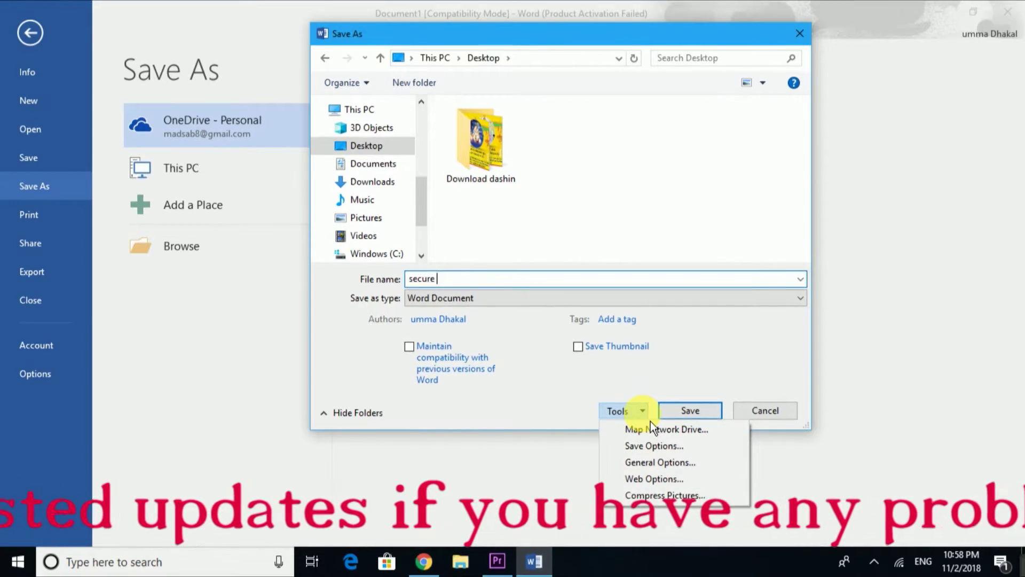
pyautogui.click(674, 470)
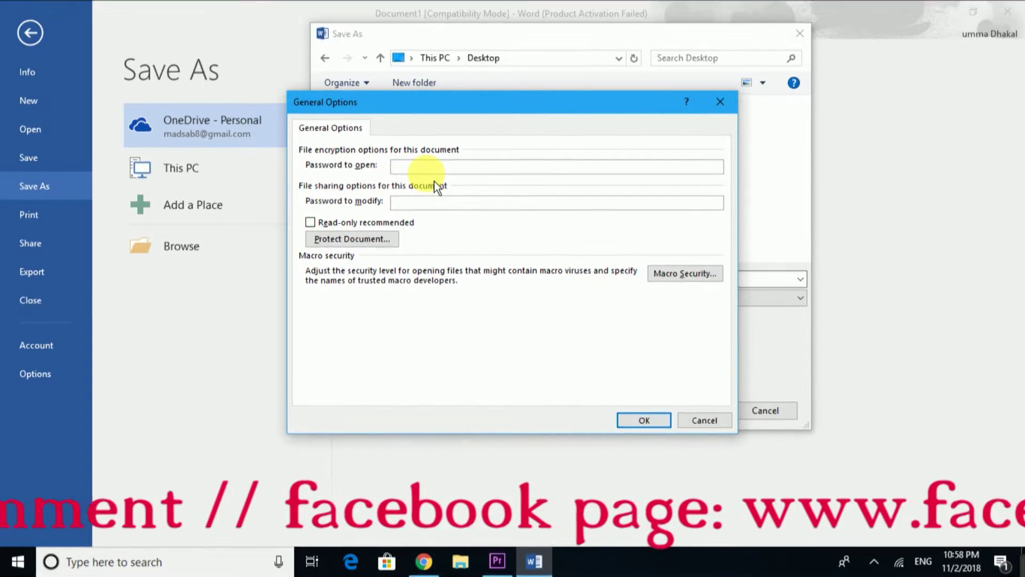
pyautogui.write('123')
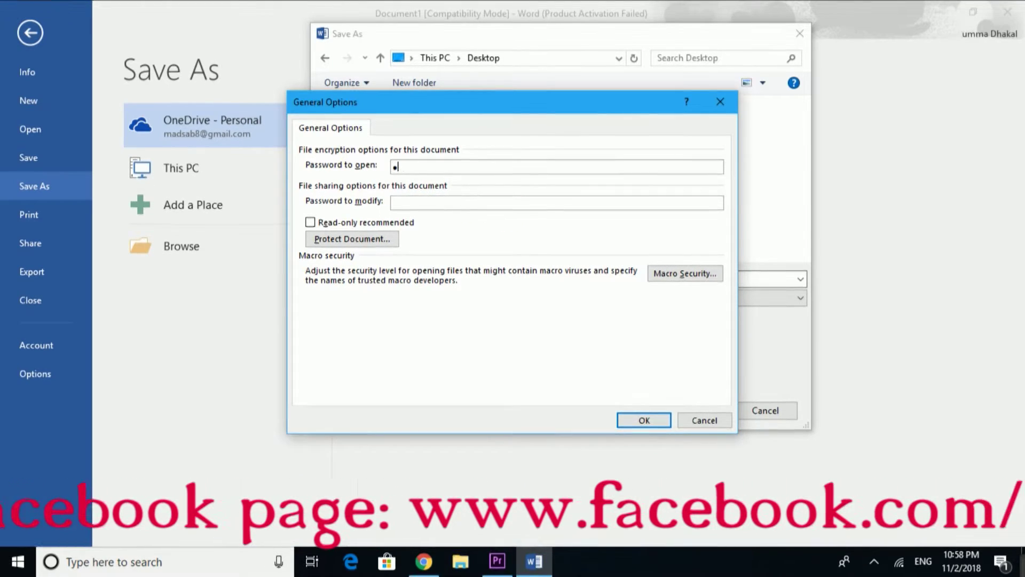
pyautogui.click(427, 204)
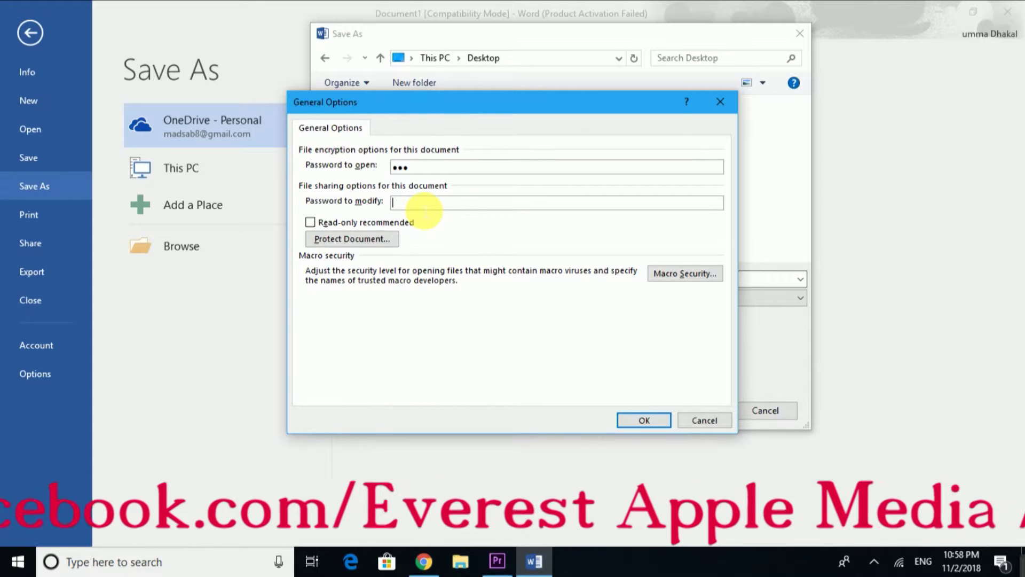
pyautogui.write('123')
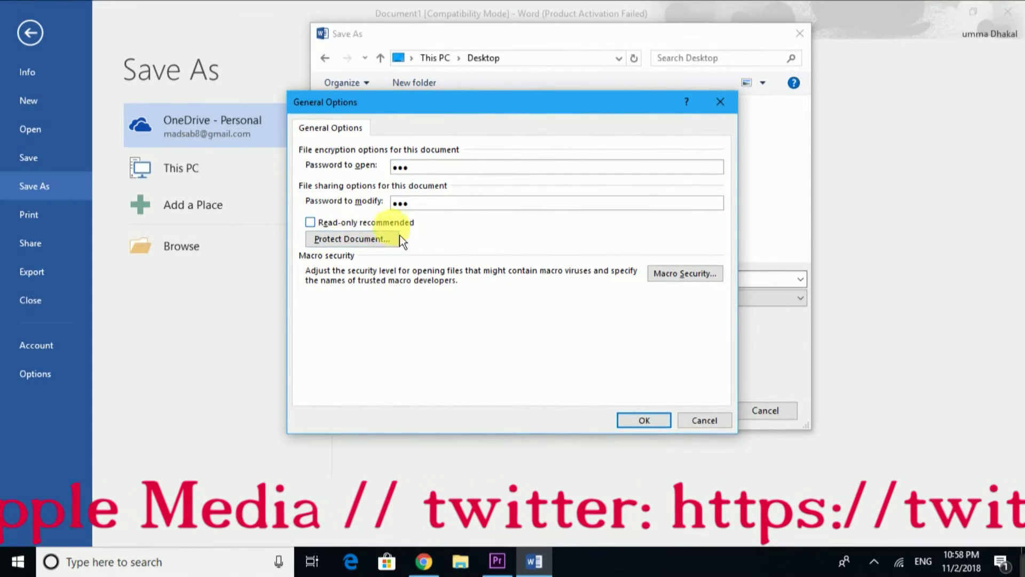
pyautogui.click(315, 223)
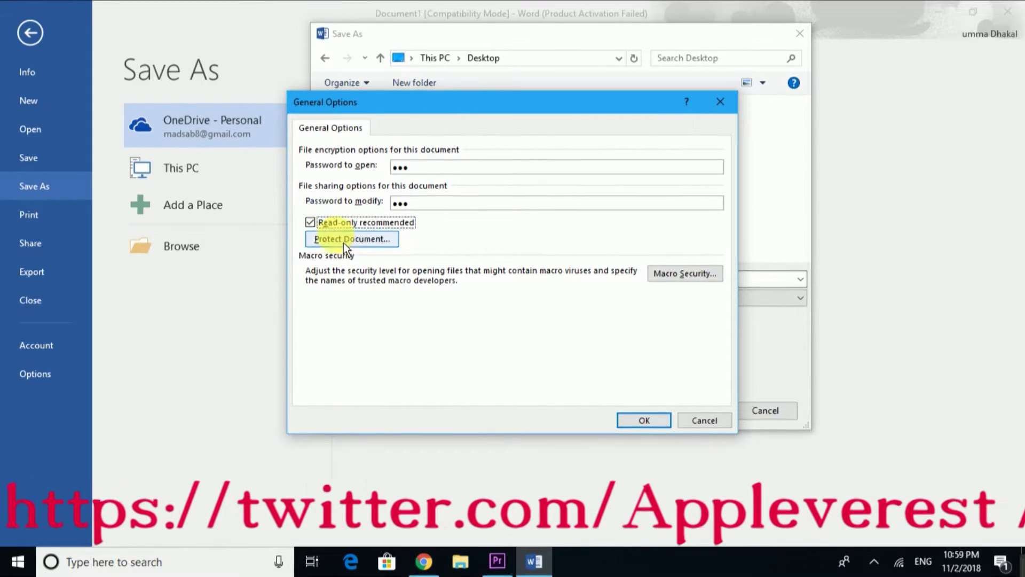
pyautogui.press('Return')
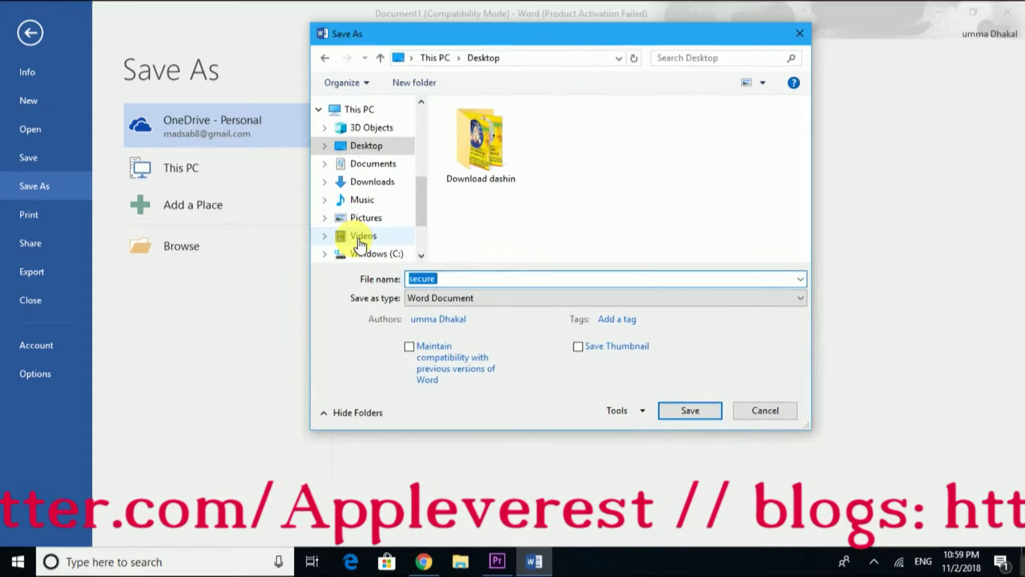
# - Enter open and modify passwords in General Options, then confirm the open password
pyautogui.click(643, 411)
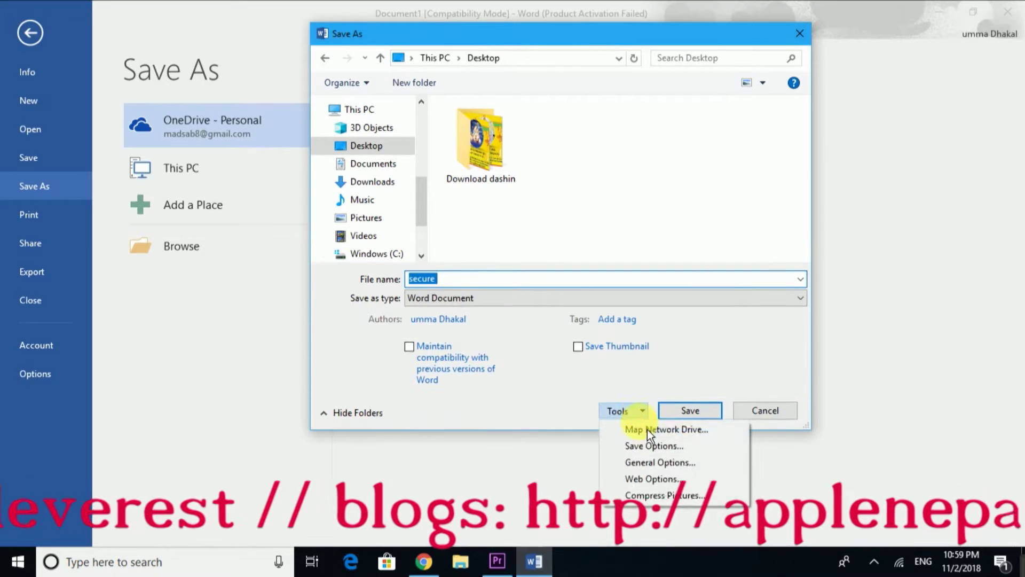
pyautogui.click(659, 463)
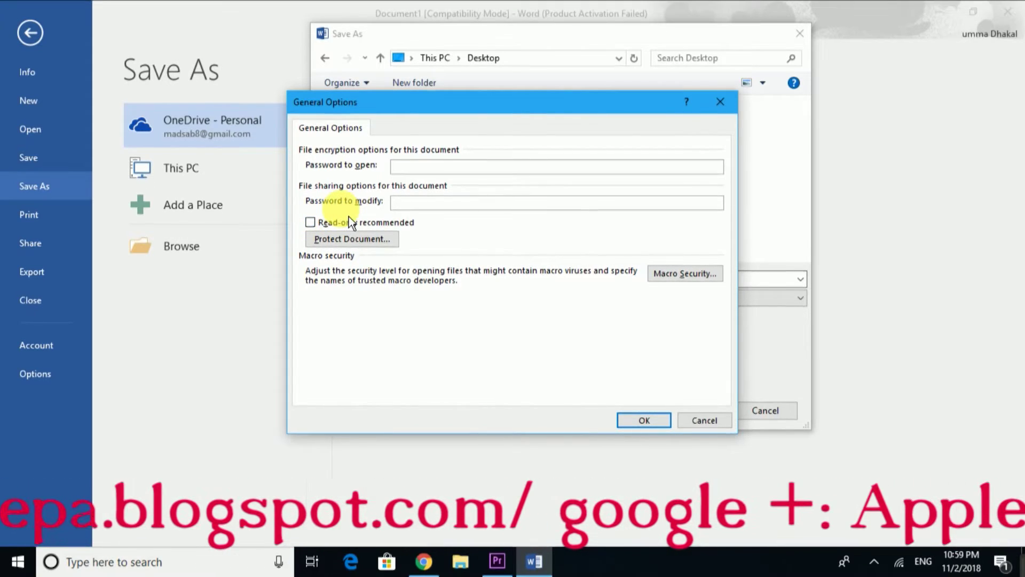
pyautogui.write('123')
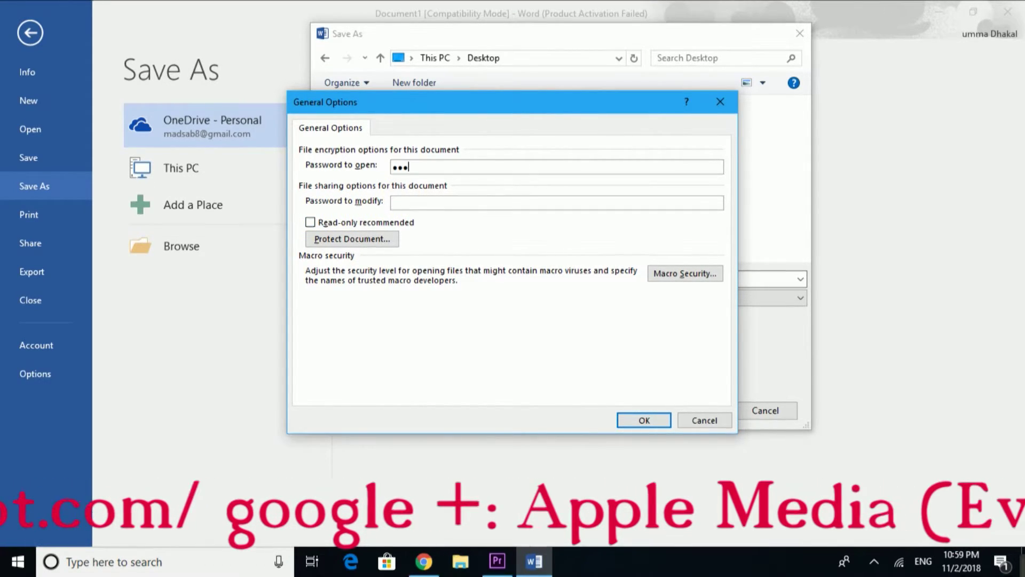
pyautogui.click(407, 203)
pyautogui.write('123')
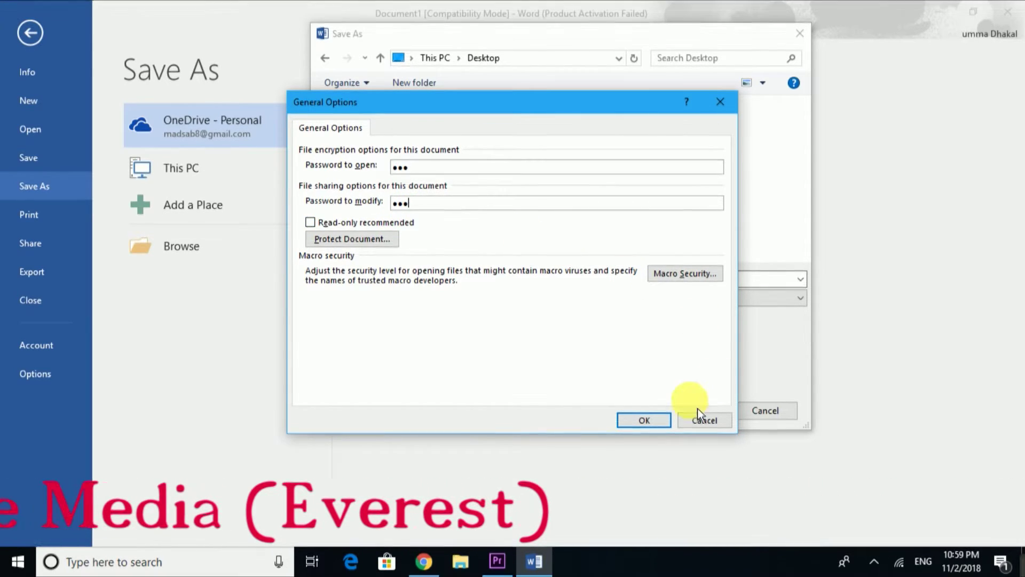
pyautogui.click(655, 424)
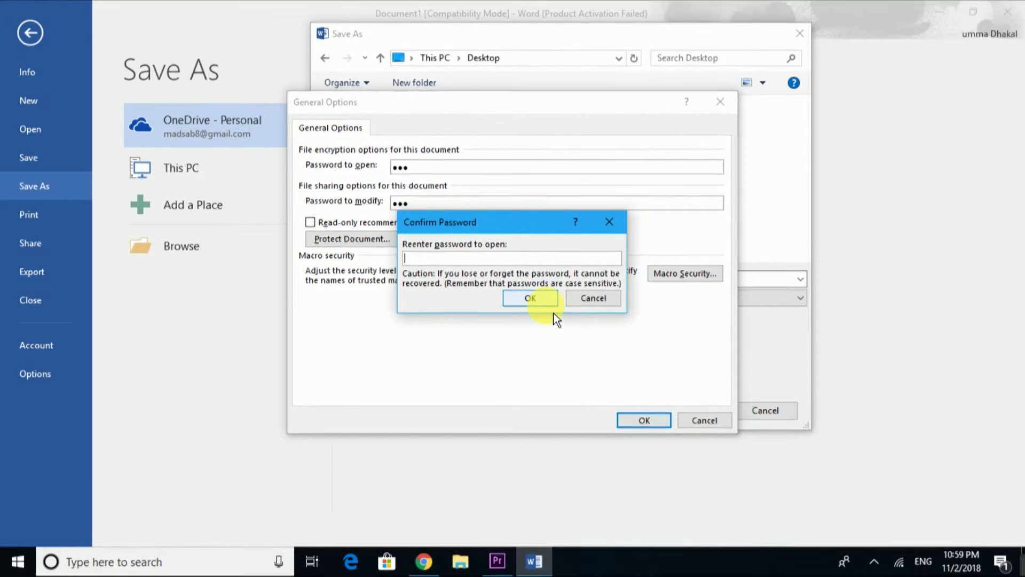
pyautogui.write('1')
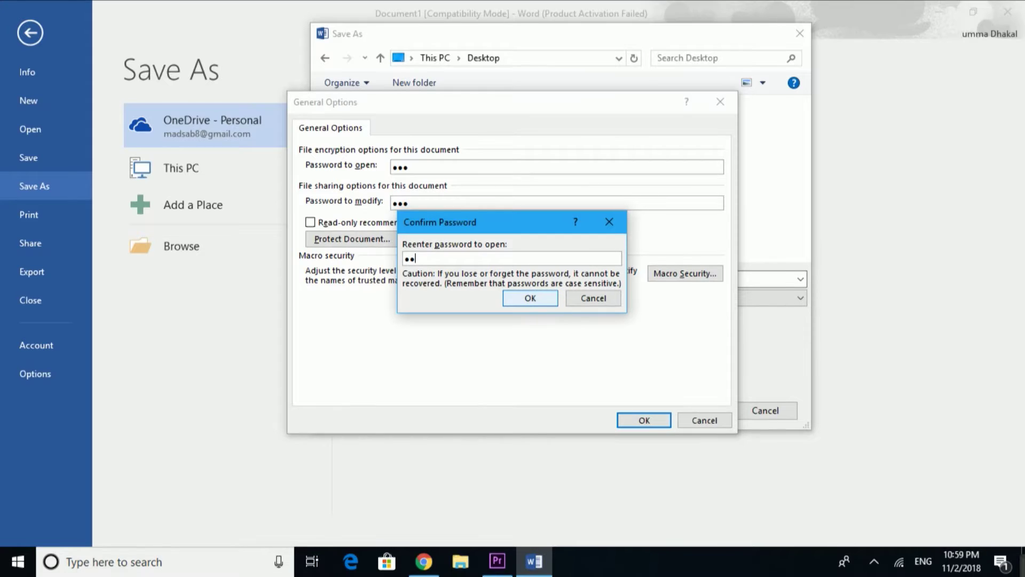
pyautogui.click(544, 307)
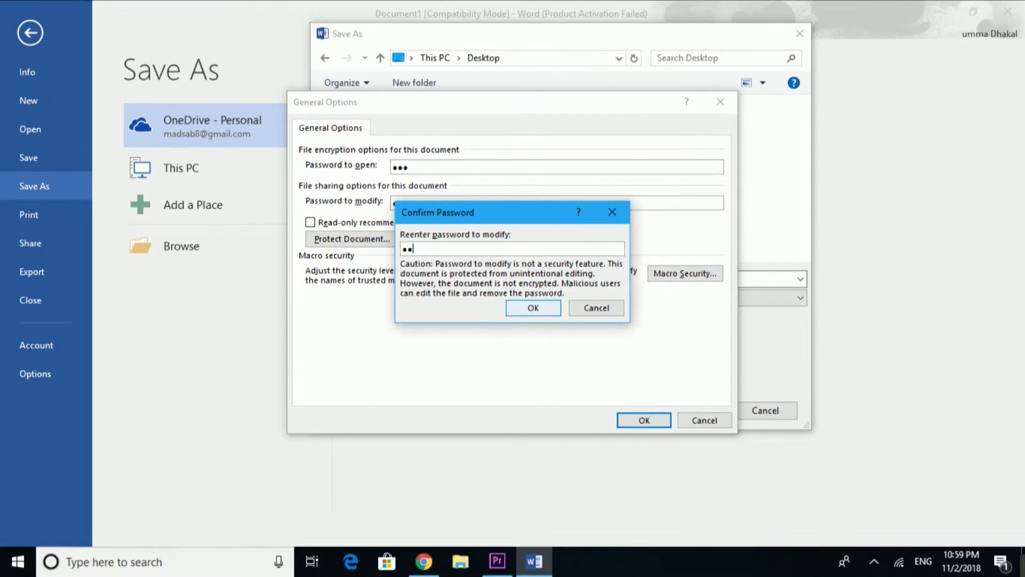
# - Confirm the modify password, save as 'secure' on the Desktop, close Word and reopen secure
pyautogui.click(545, 308)
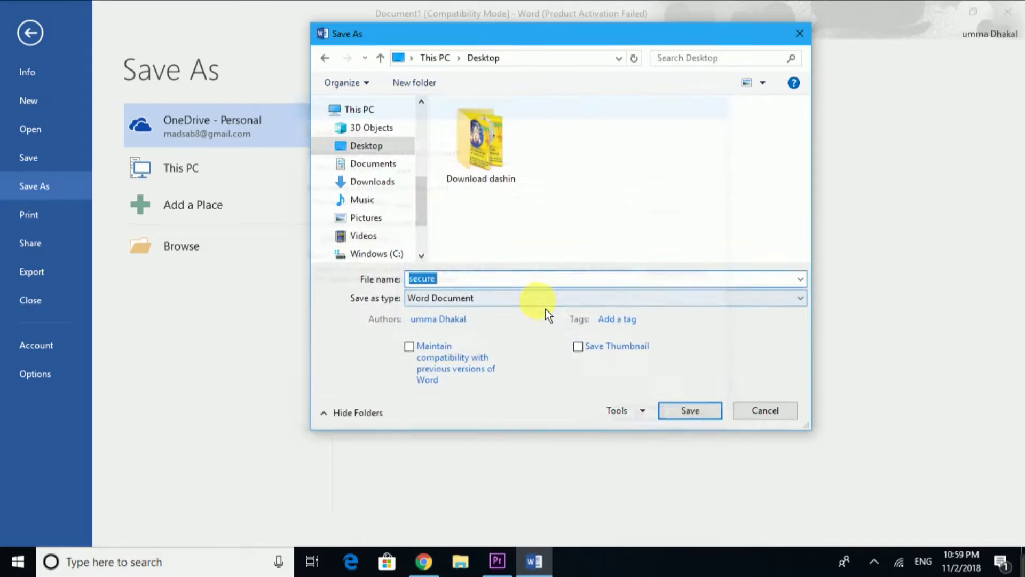
pyautogui.click(698, 413)
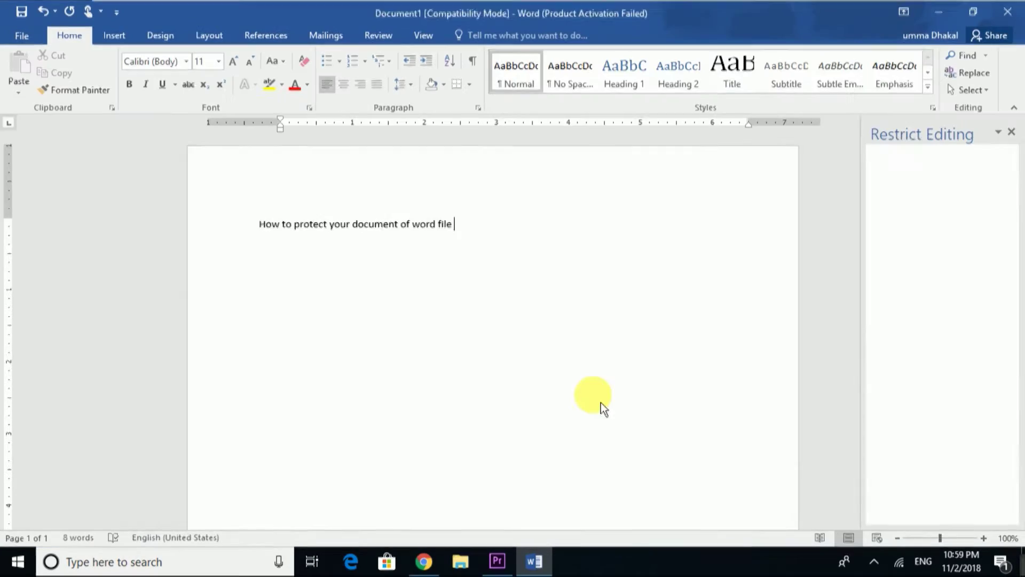
pyautogui.click(1002, 15)
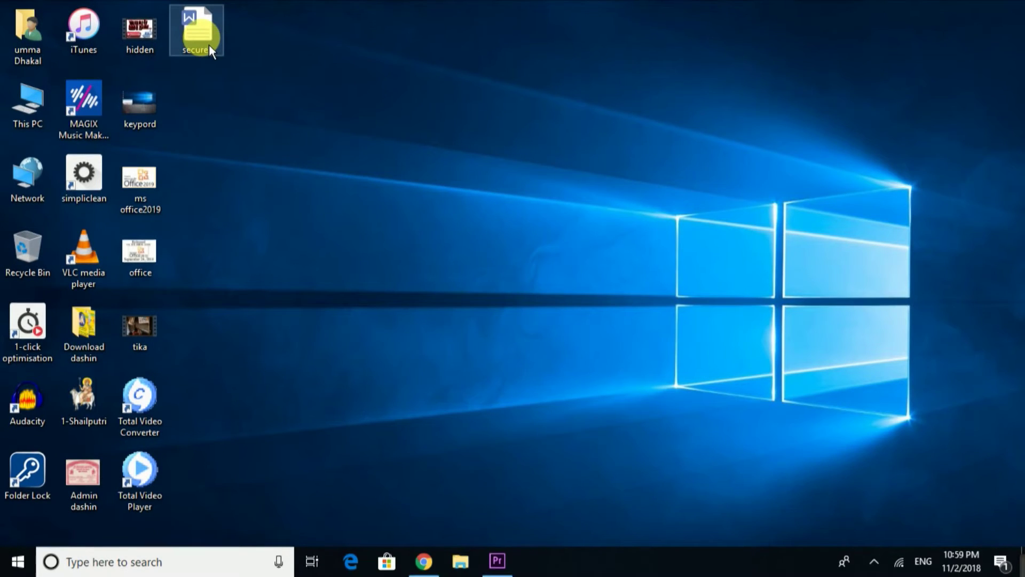
pyautogui.doubleClick(213, 41)
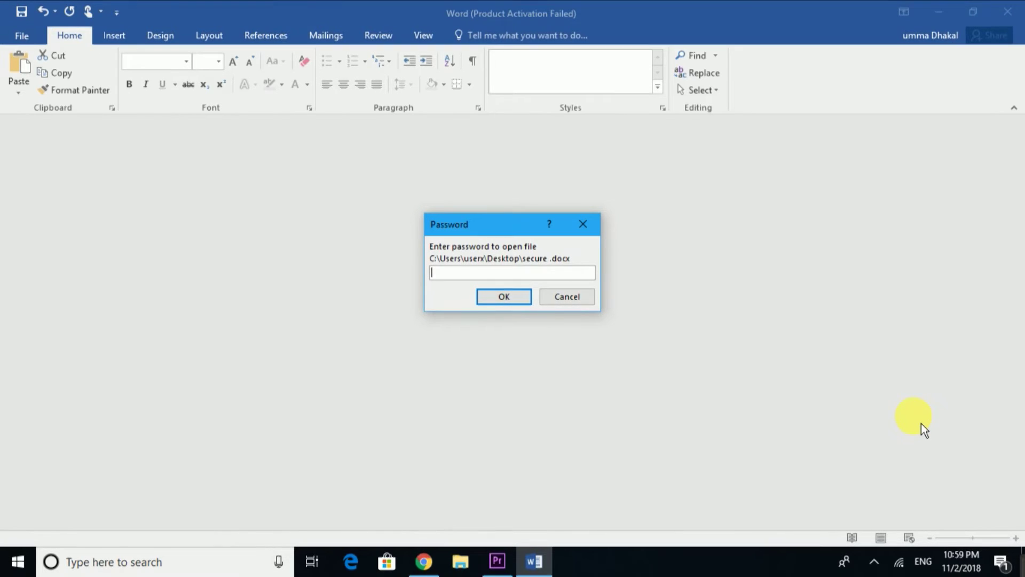
# - Open secure with its open and modify passwords, dismiss the activation notice, then close Word
pyautogui.write('aa')
pyautogui.press('Return')
pyautogui.write('a')
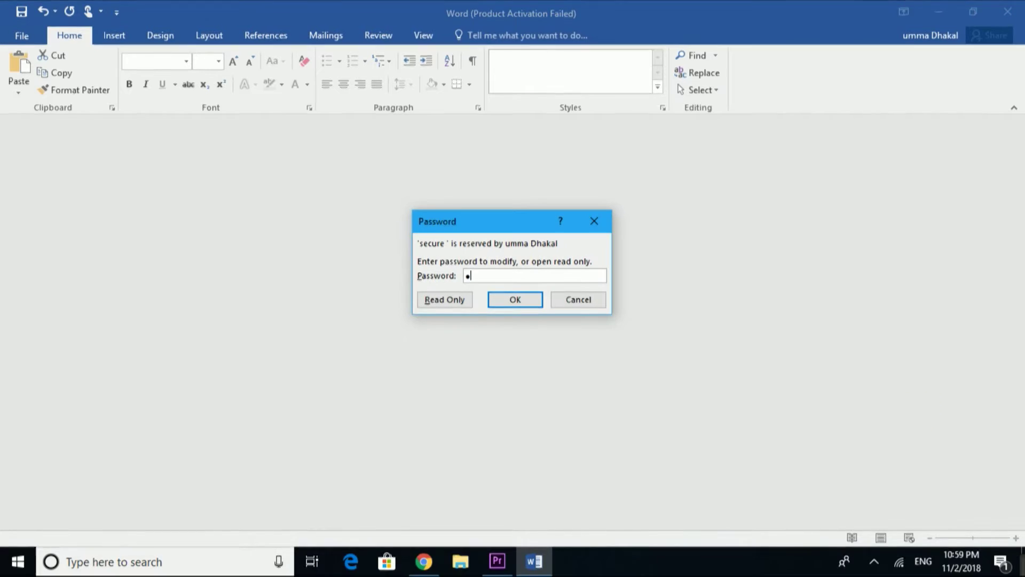
pyautogui.write('aa')
pyautogui.press('Return')
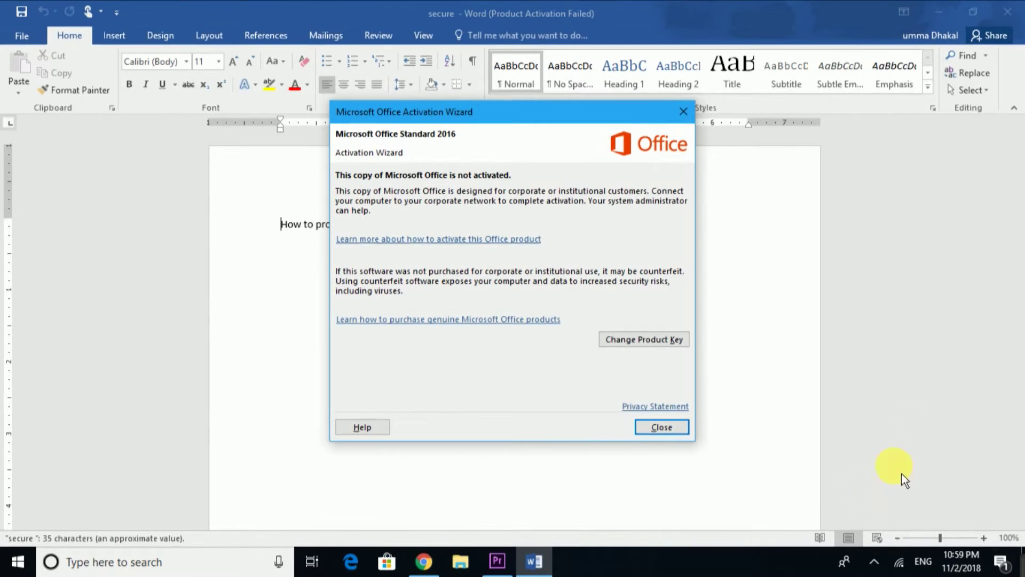
pyautogui.click(665, 426)
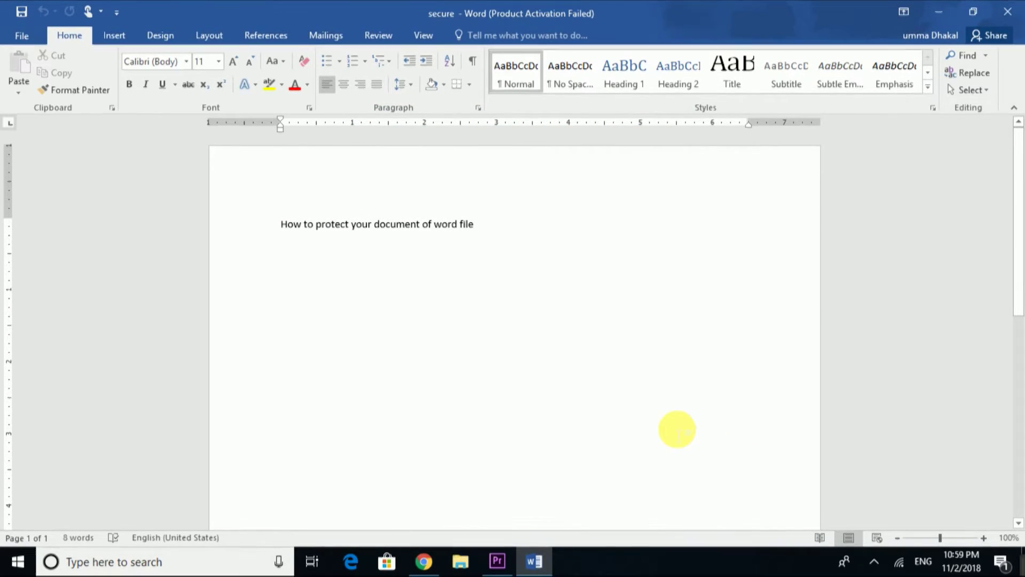
pyautogui.click(1007, 12)
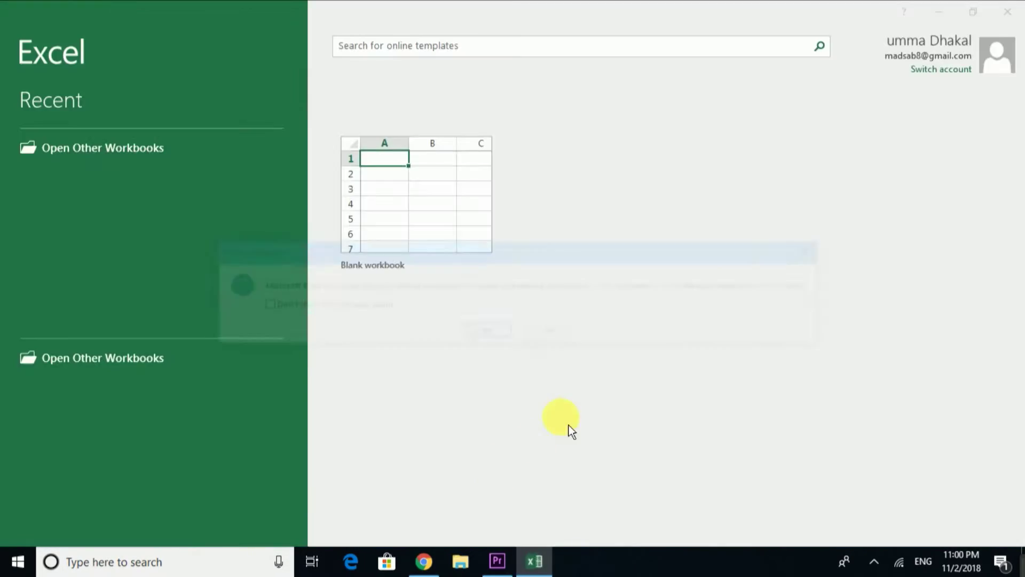
# - Decline making Excel the default program and dismiss the activation notice
pyautogui.click(564, 339)
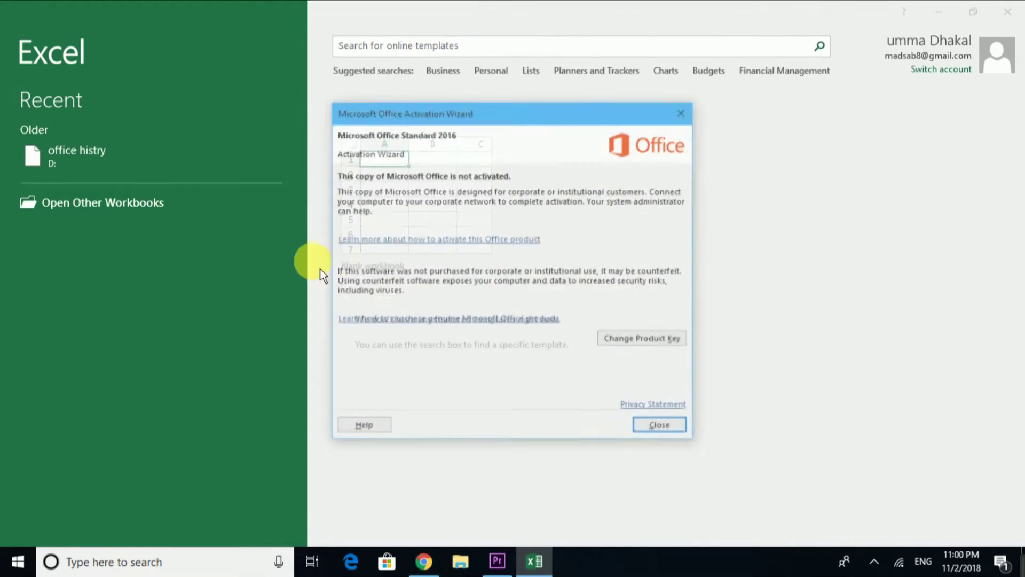
pyautogui.click(662, 427)
# - Create a blank workbook and enter 12 and 23 in cells A1 and B1
pyautogui.click(454, 237)
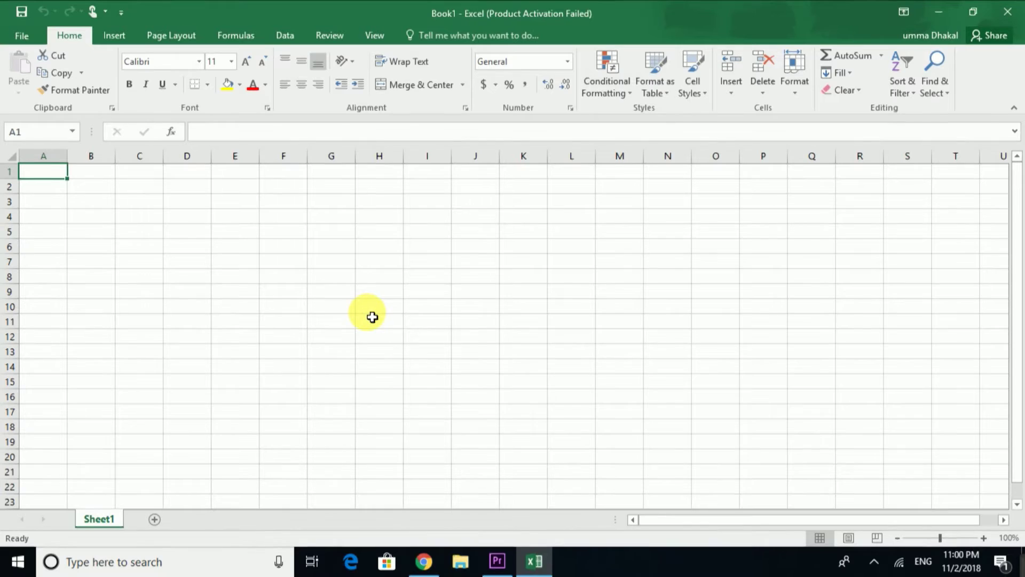
pyautogui.write('12')
pyautogui.press('Tab')
pyautogui.write('23')
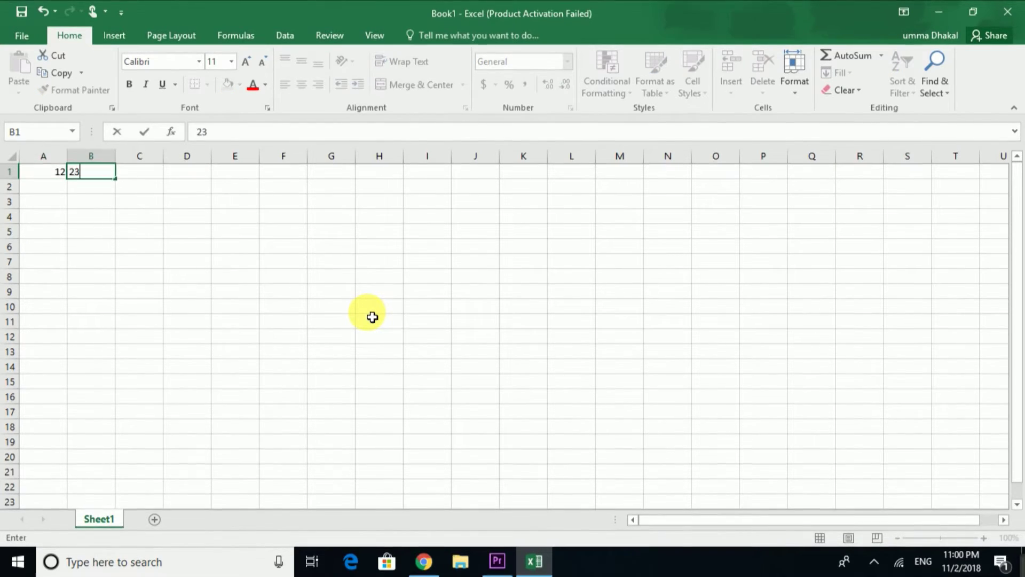
pyautogui.press('Tab')
# - Fill row 2 with 45, 45 and 78 in cells A2, B2 and C2
pyautogui.press('Down')
pyautogui.write('7')
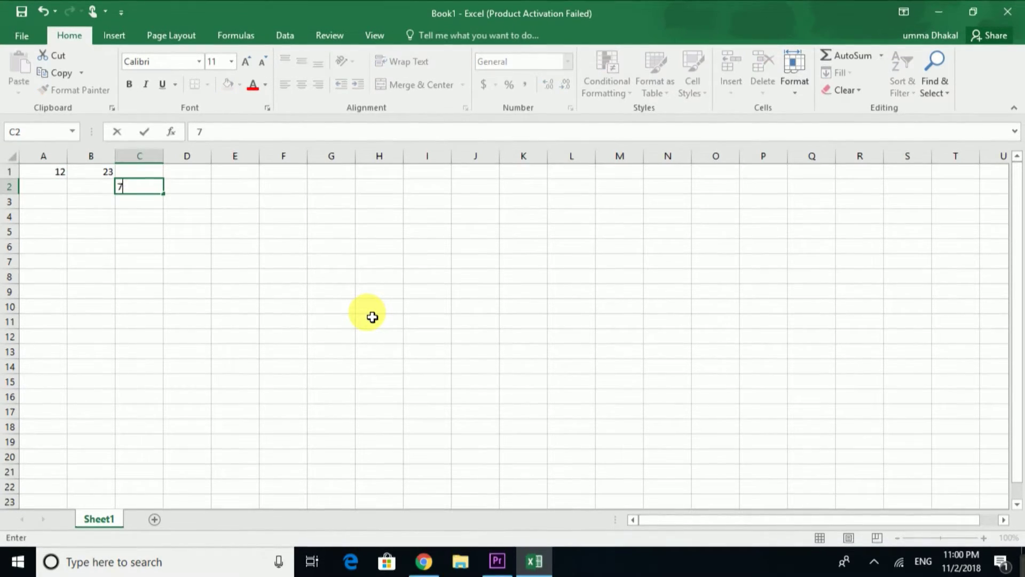
pyautogui.press('Left')
pyautogui.write('45')
pyautogui.press('Tab')
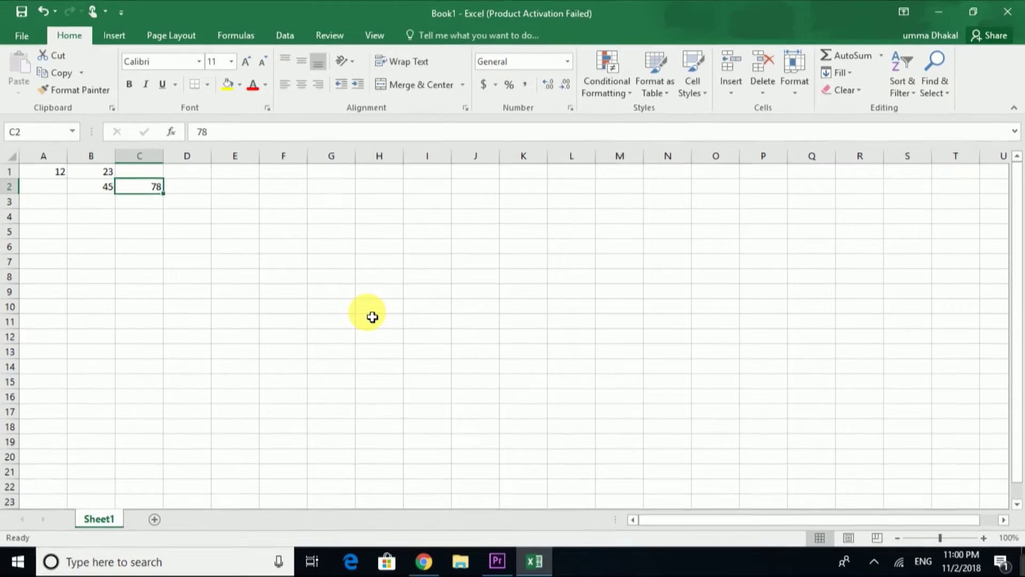
pyautogui.press('Down')
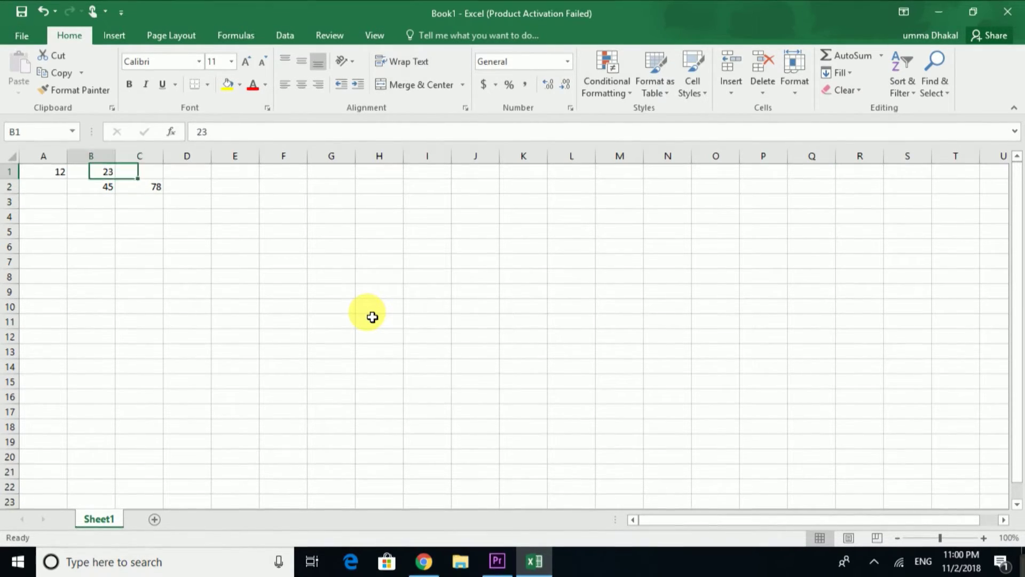
pyautogui.press('Left')
pyautogui.write('45')
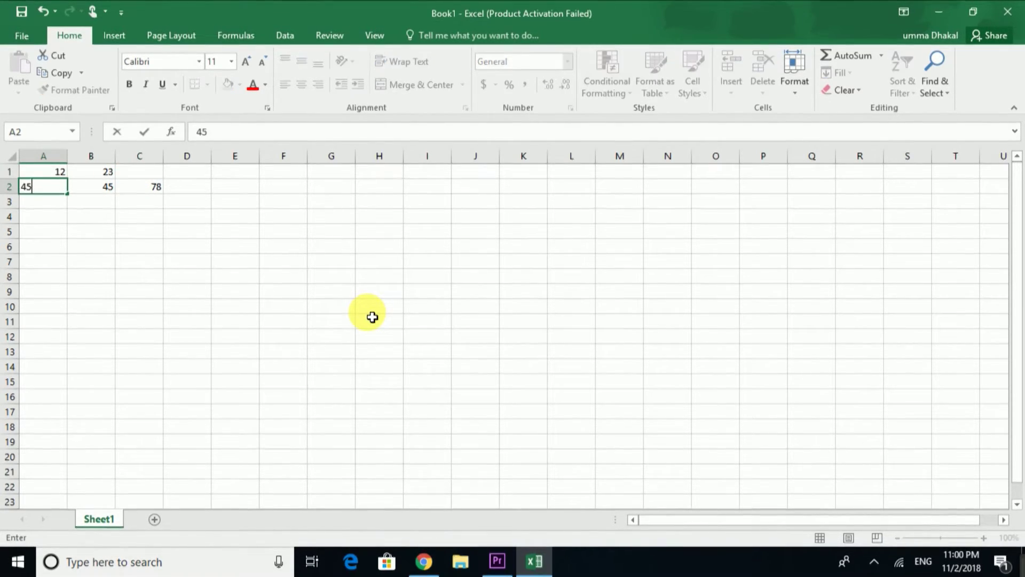
pyautogui.press('Tab')
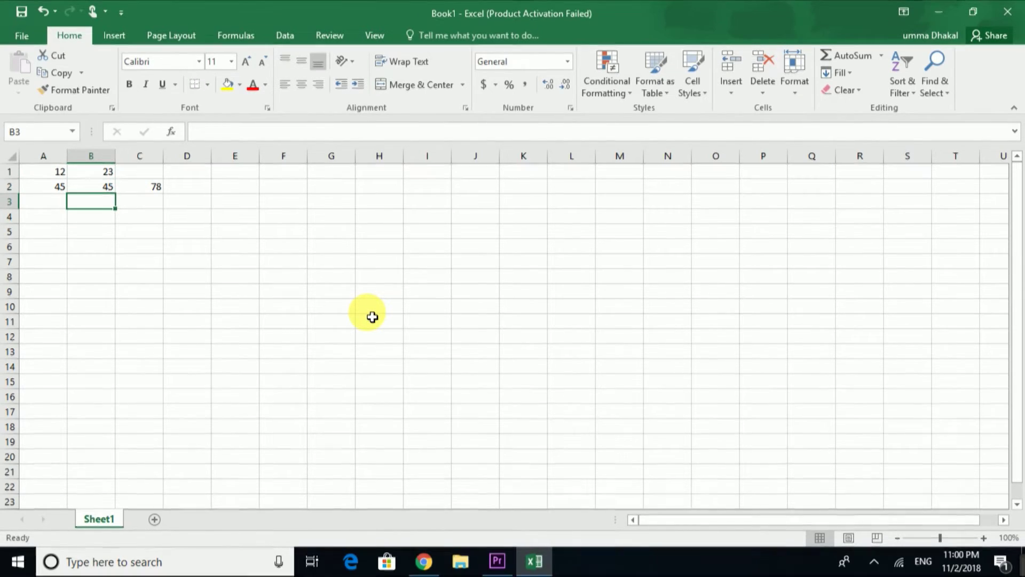
pyautogui.click(23, 42)
# - Name the workbook '45' in the Save As dialog for Documents
pyautogui.click(43, 188)
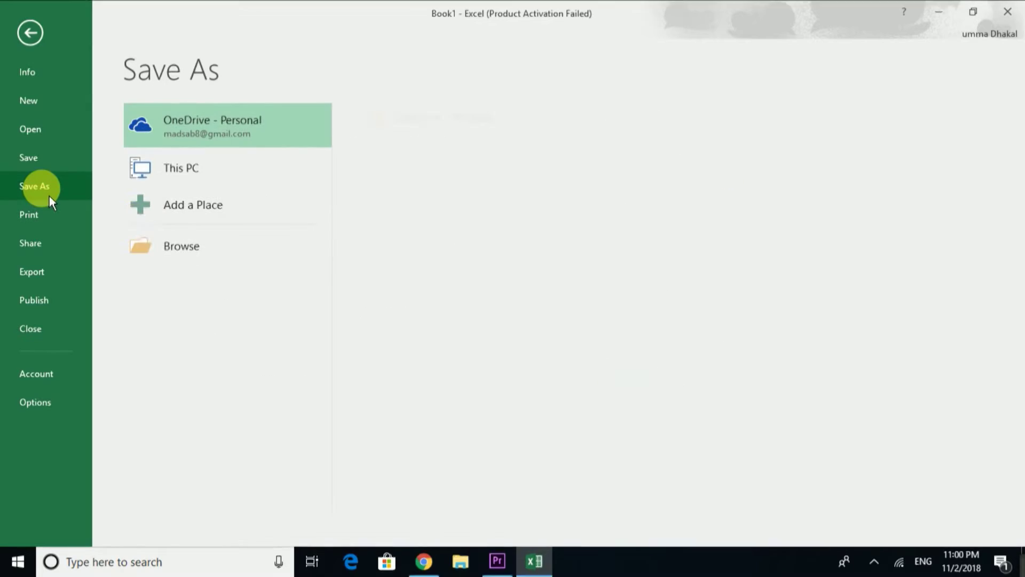
pyautogui.click(194, 259)
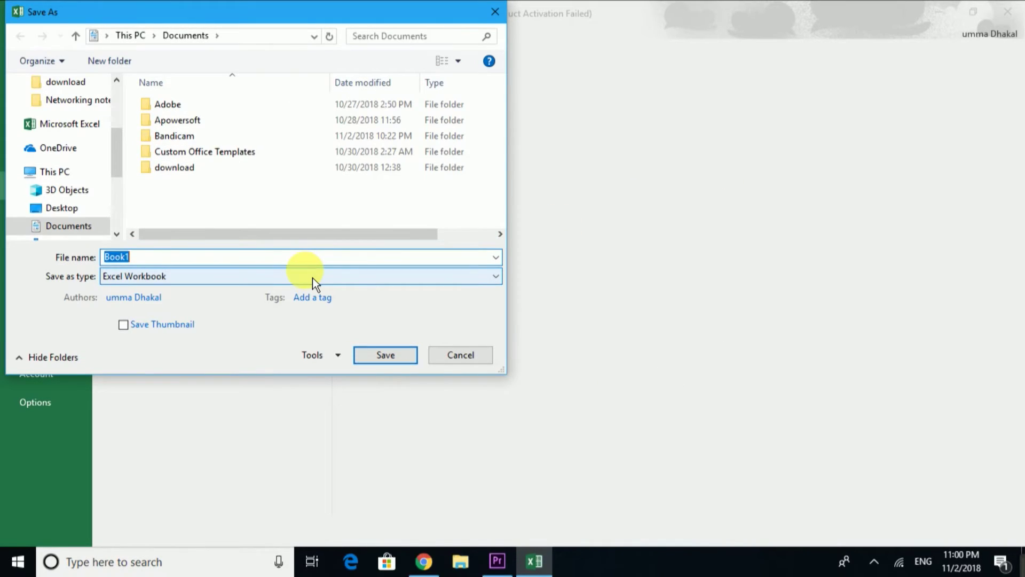
pyautogui.write('45')
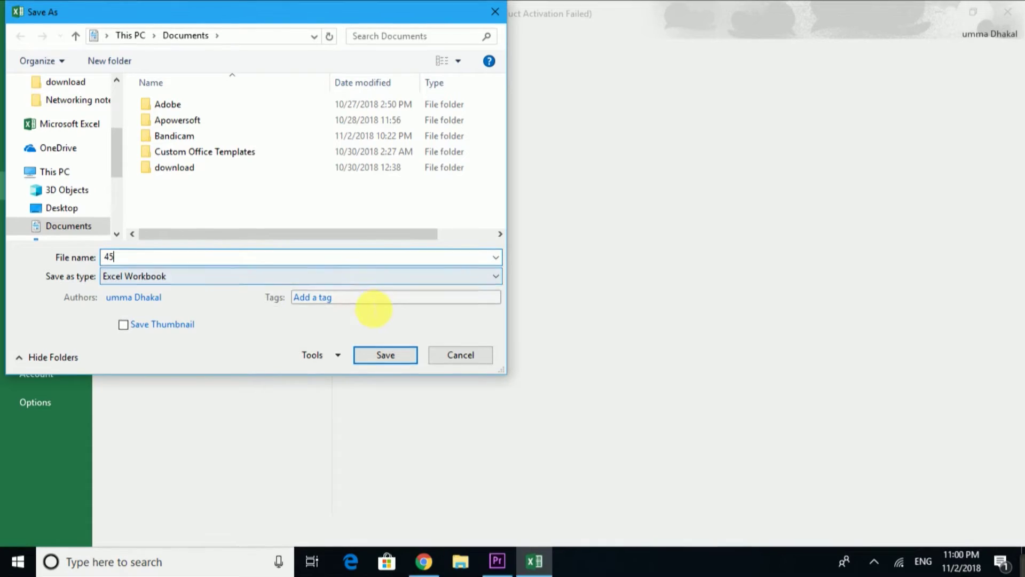
# - Set and confirm the open and modify passwords in General Options, then save
pyautogui.click(347, 359)
pyautogui.click(352, 413)
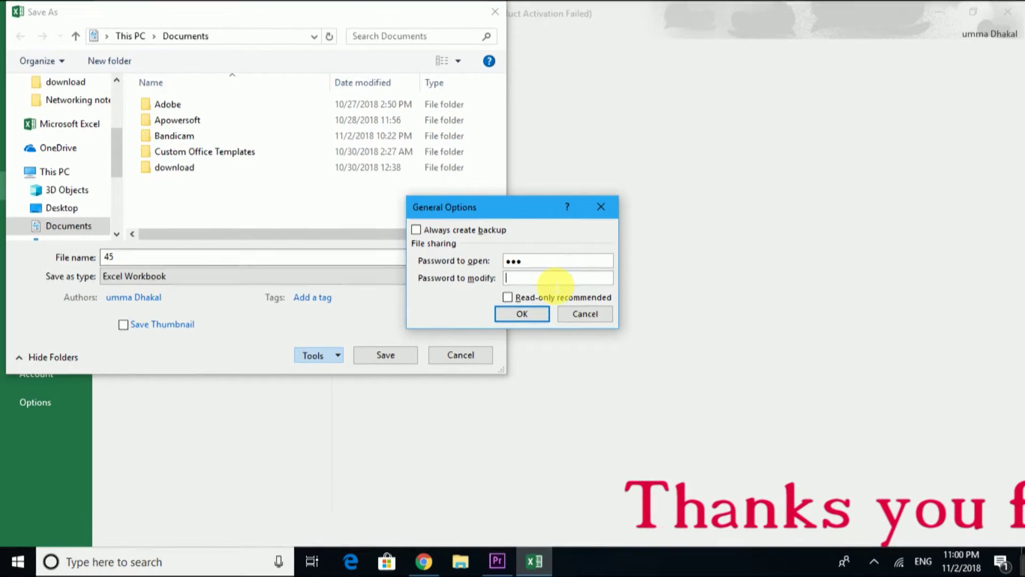
pyautogui.click(536, 317)
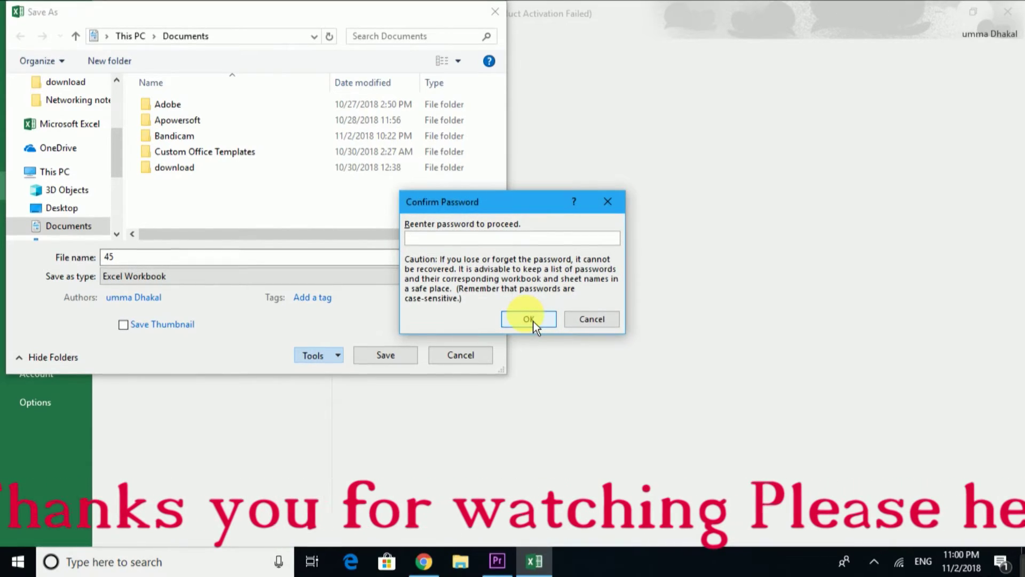
pyautogui.write('123')
pyautogui.click(533, 319)
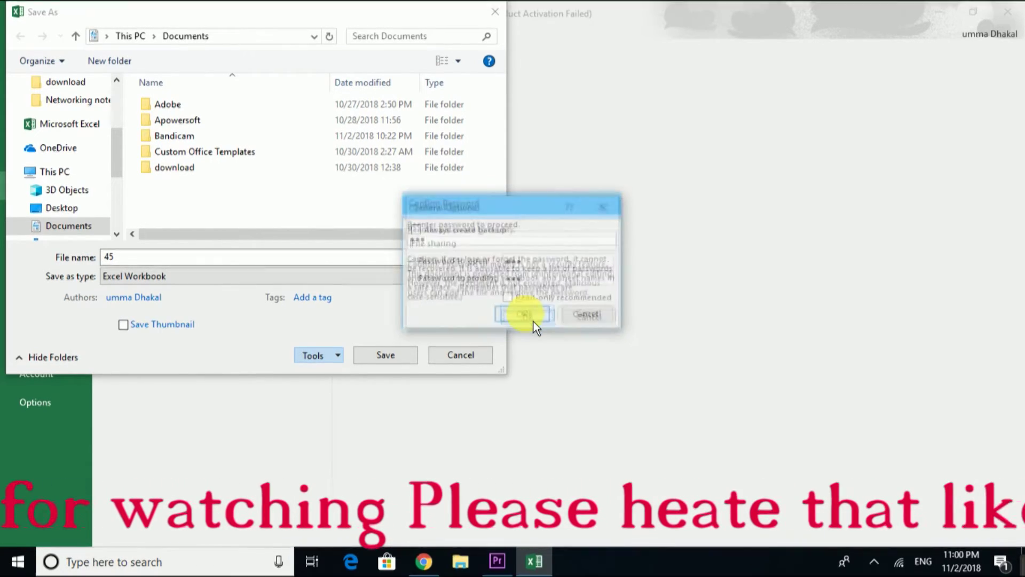
pyautogui.write('123')
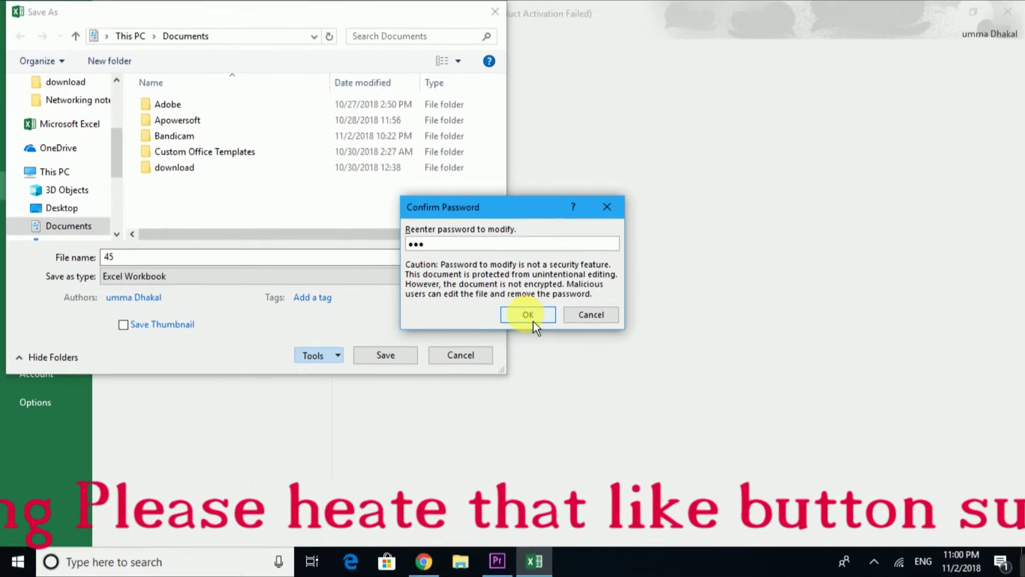
pyautogui.click(529, 316)
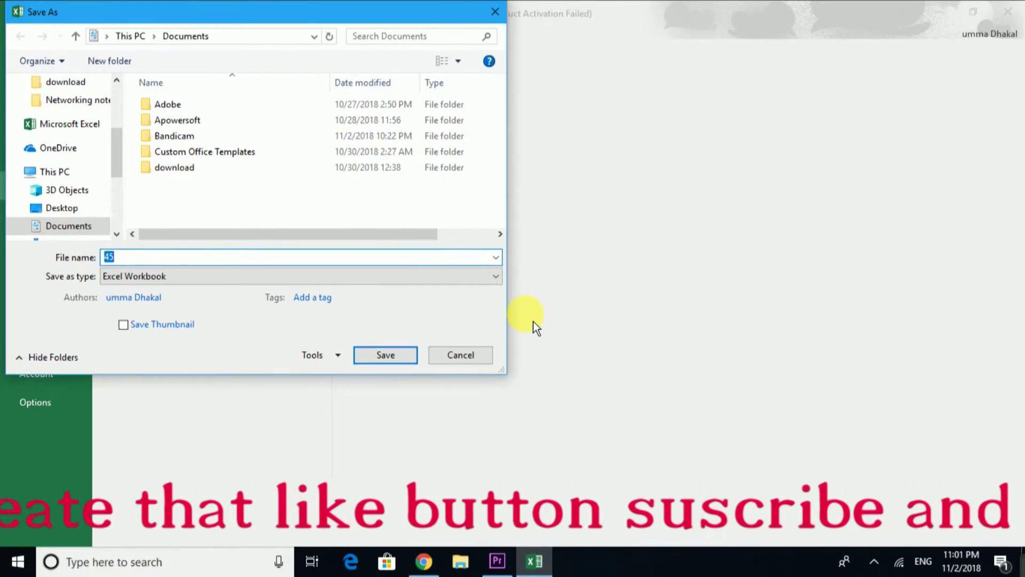
pyautogui.click(409, 361)
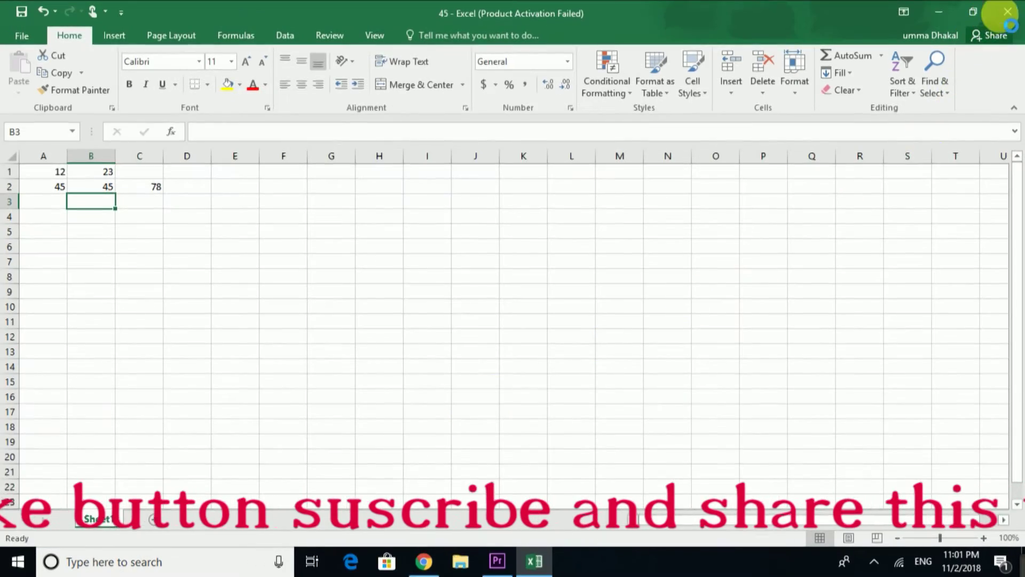
# - Close Excel and relaunch it, dismissing the startup prompt and activation notice
pyautogui.click(1016, 24)
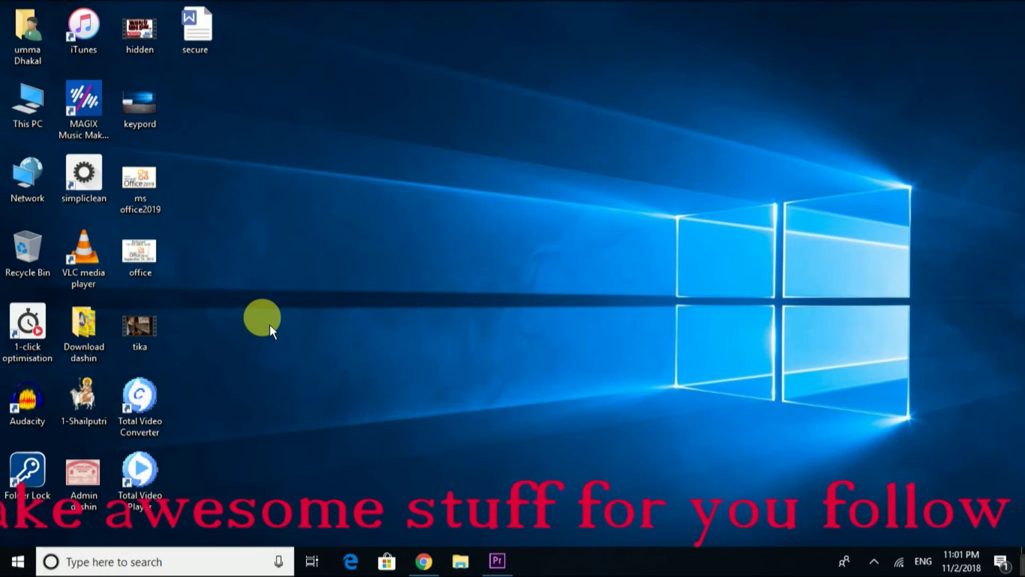
pyautogui.press('super+r')
pyautogui.press('Return')
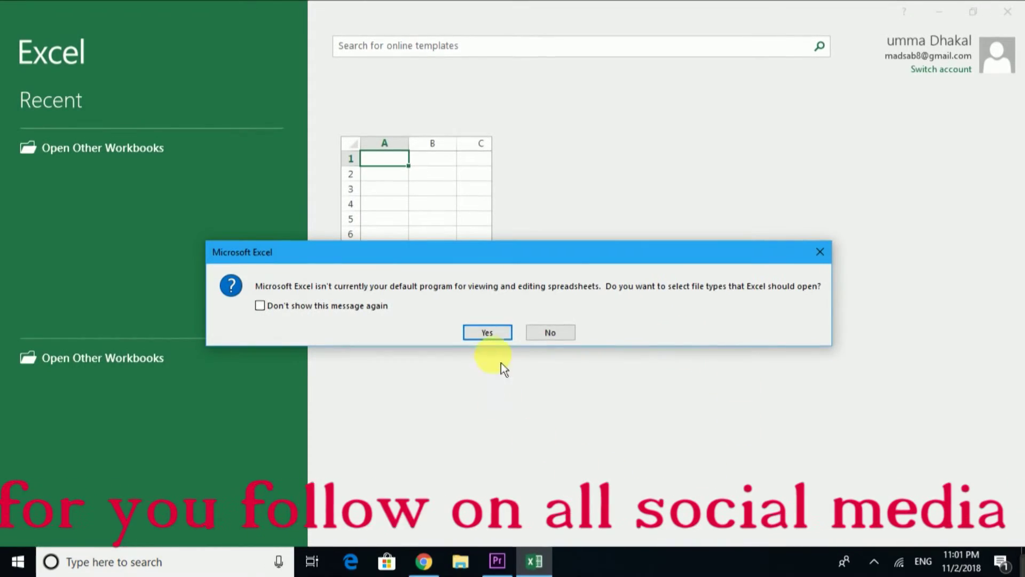
pyautogui.click(488, 331)
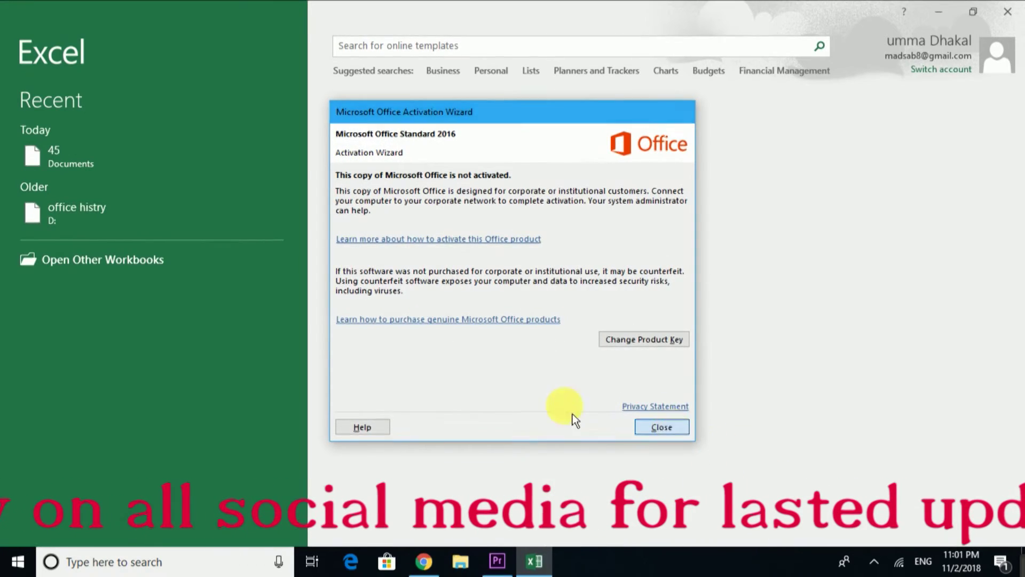
pyautogui.click(662, 427)
# - Open recent workbook 45 by entering its open and modify passwords
pyautogui.click(59, 165)
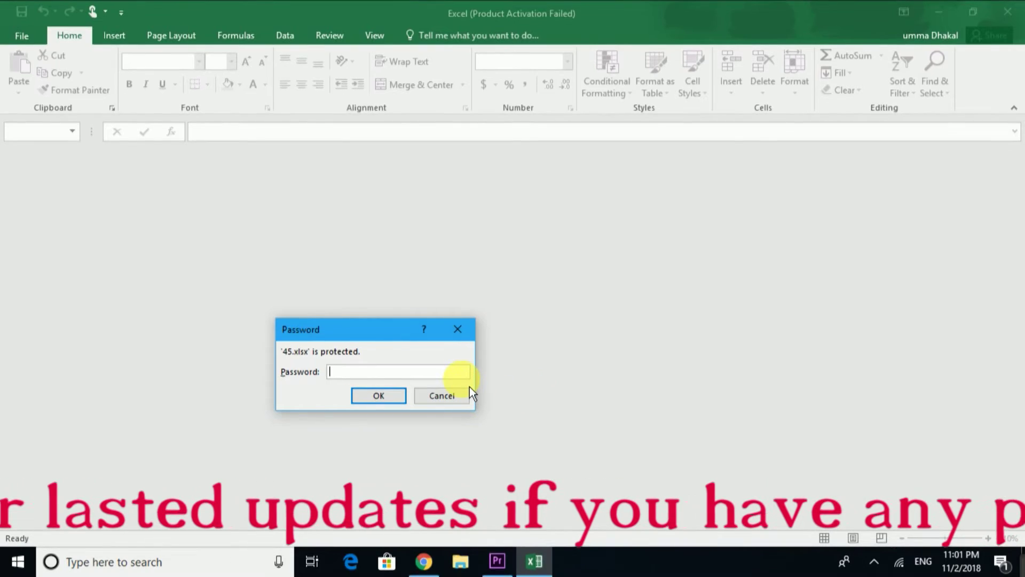
pyautogui.write('123')
pyautogui.press('Return')
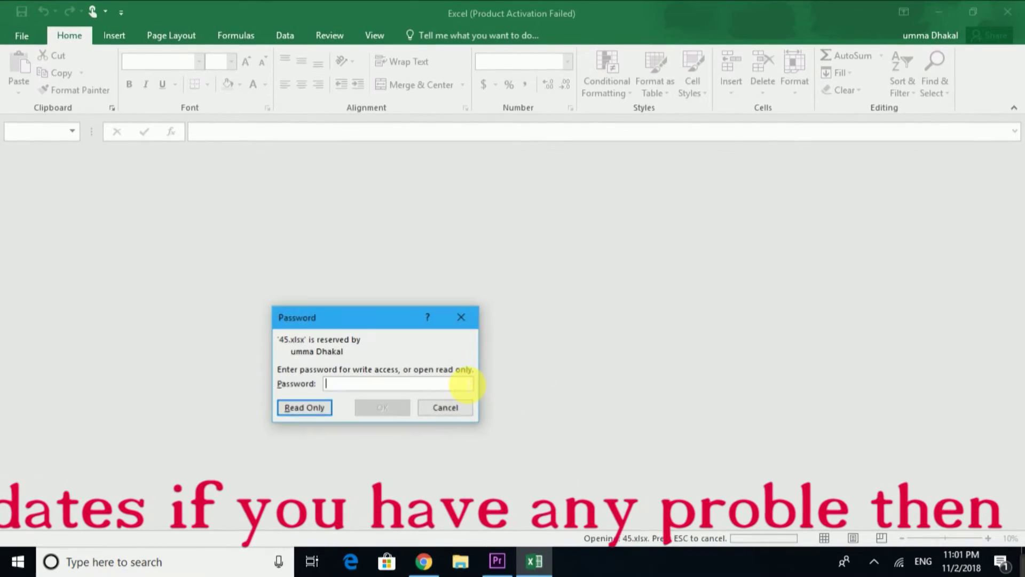
pyautogui.write('123')
pyautogui.press('Return')
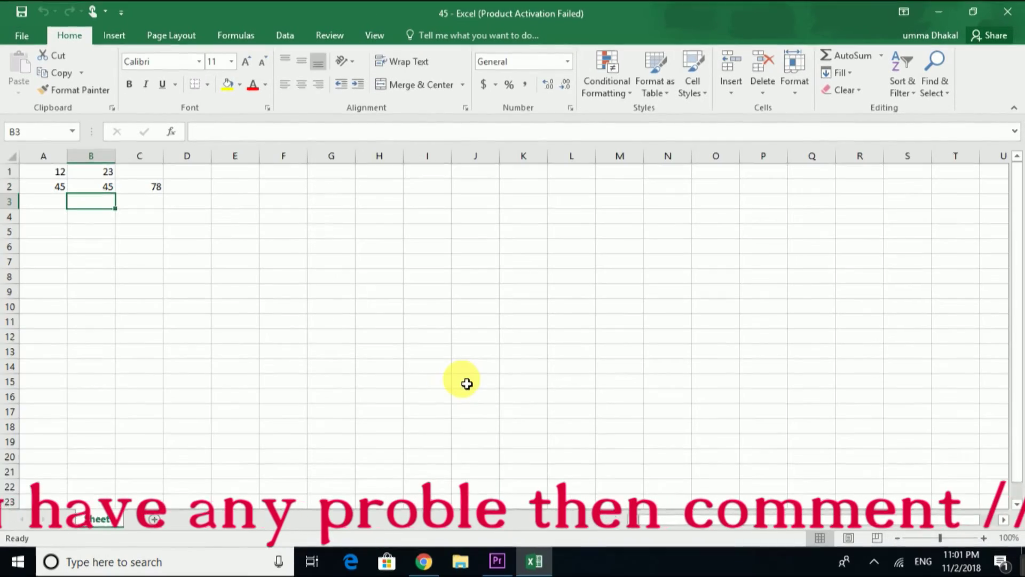
# - Check workbook 45 in the Save As browse dialog, cancel without saving, and exit Excel
pyautogui.click(22, 36)
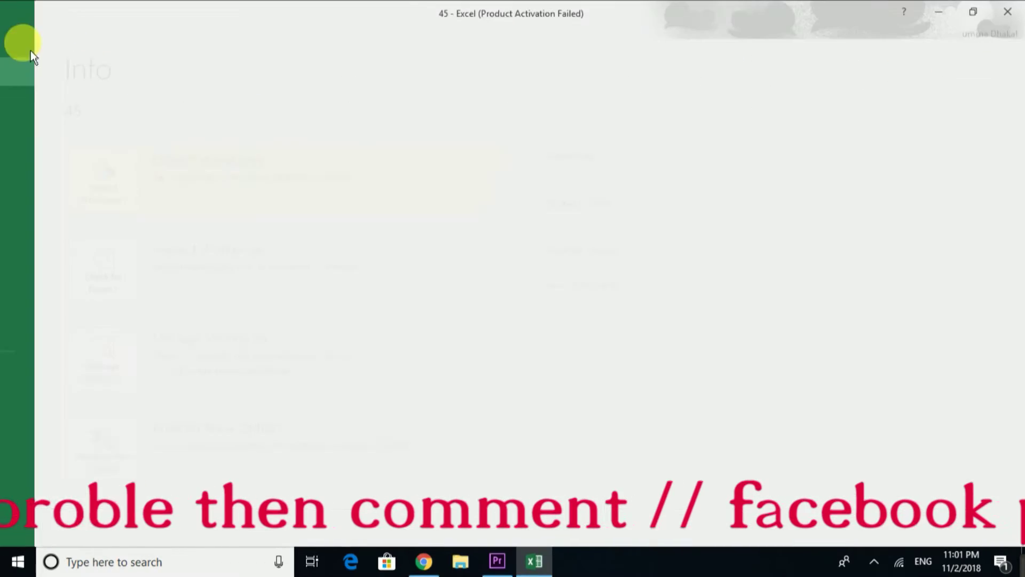
pyautogui.click(43, 193)
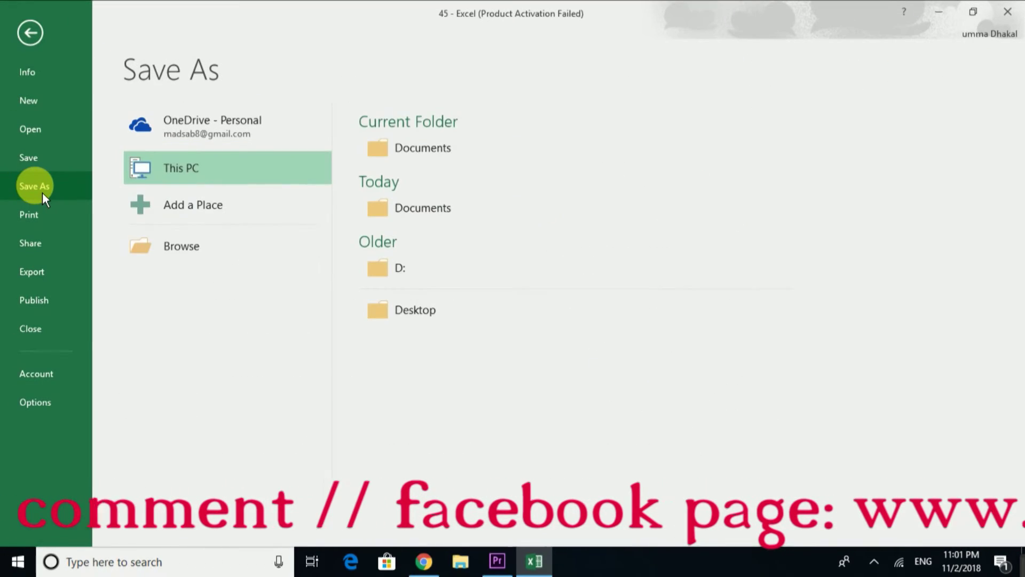
pyautogui.click(172, 252)
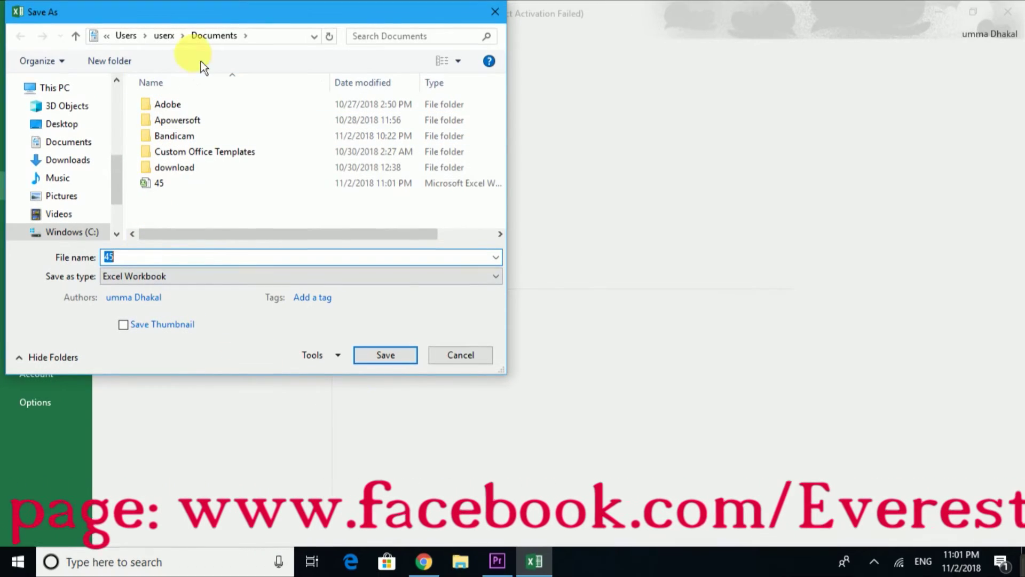
pyautogui.click(461, 355)
pyautogui.click(1008, 11)
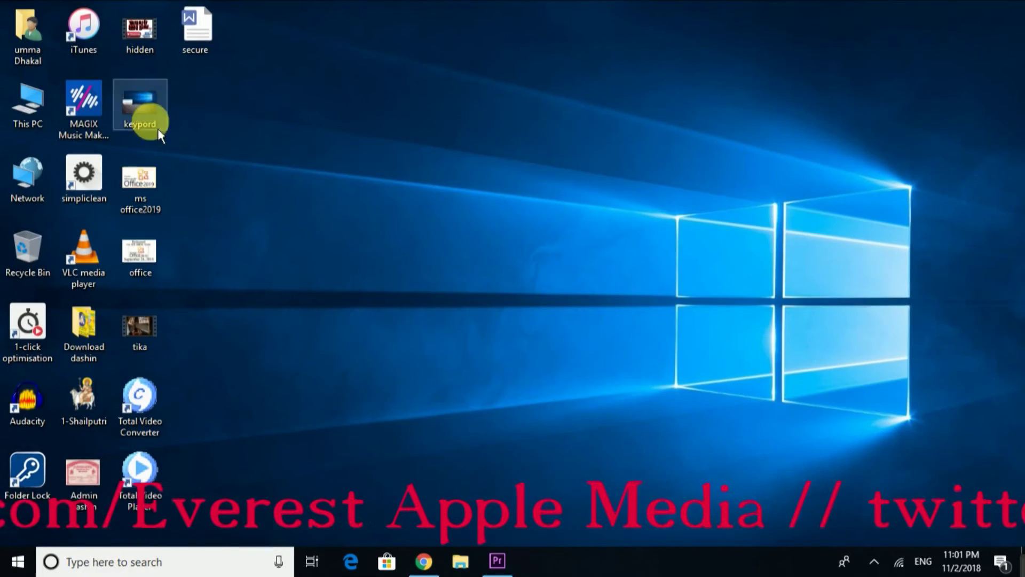
# - Open workbook 45 from the Documents folder in the user's home folder
pyautogui.doubleClick(40, 35)
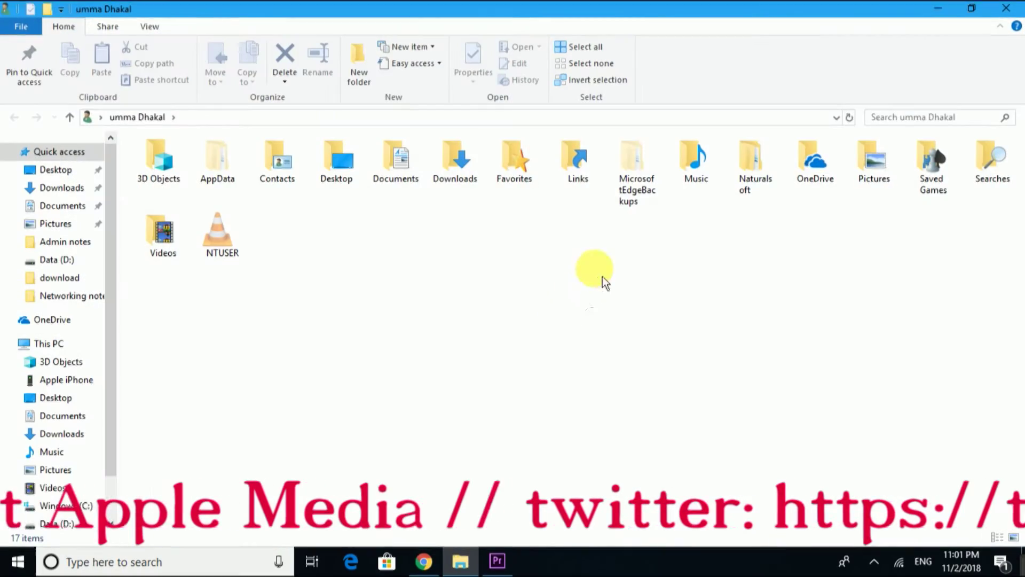
pyautogui.doubleClick(410, 179)
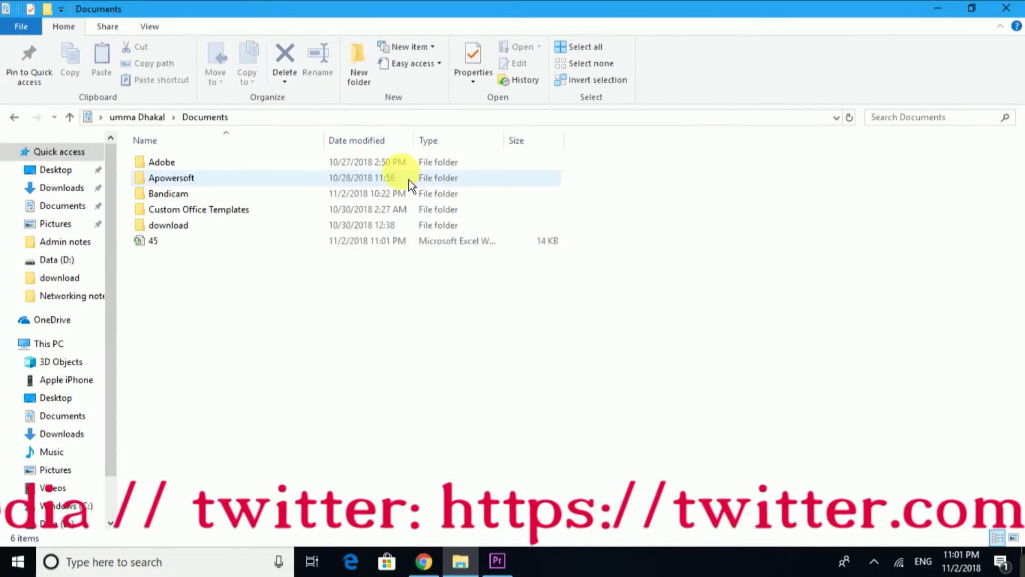
pyautogui.doubleClick(171, 243)
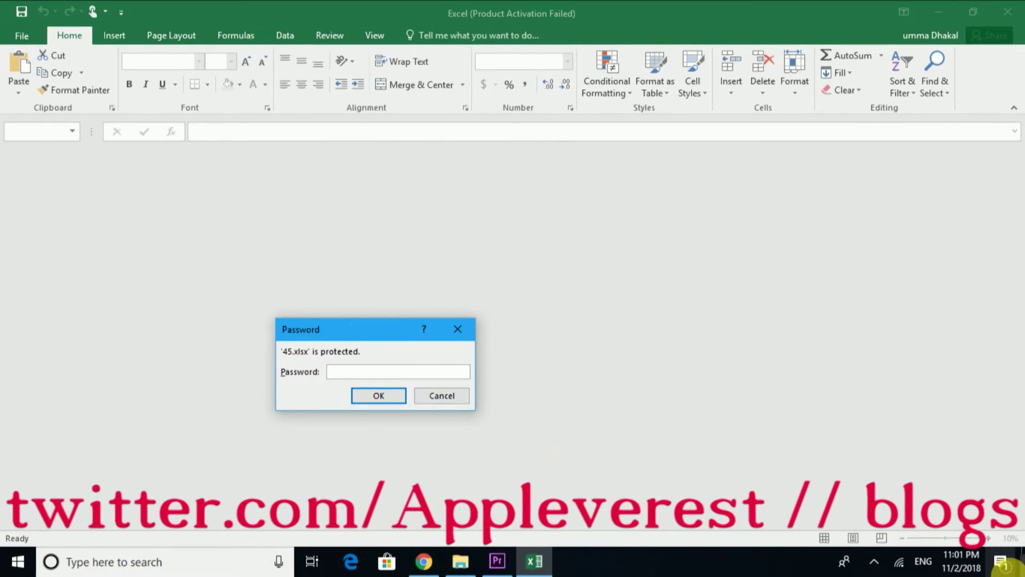
# - Enter workbook 45's open and modify passwords, dismiss the activation notice, then exit Excel
pyautogui.write('123')
pyautogui.press('Return')
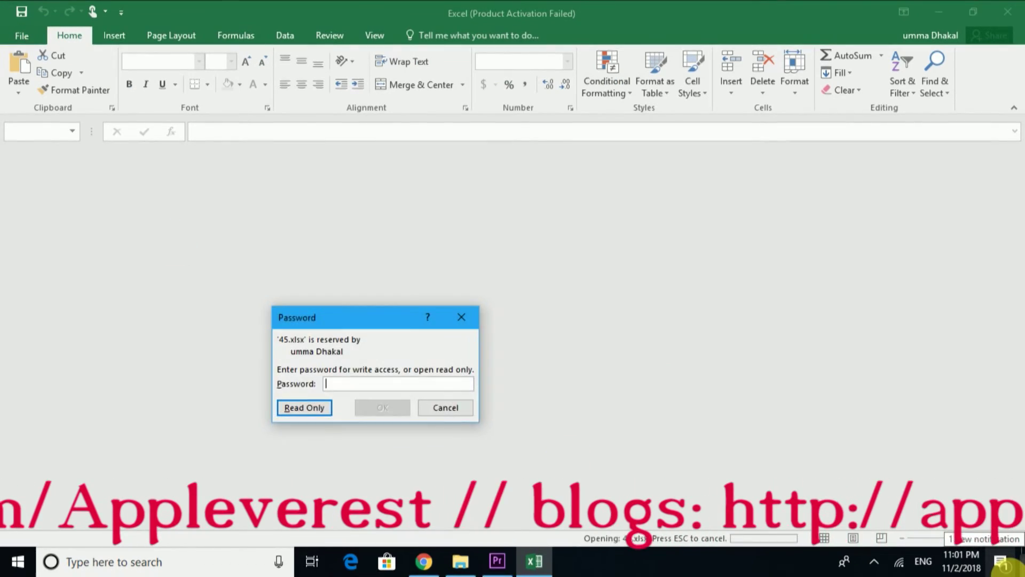
pyautogui.write('123')
pyautogui.press('Return')
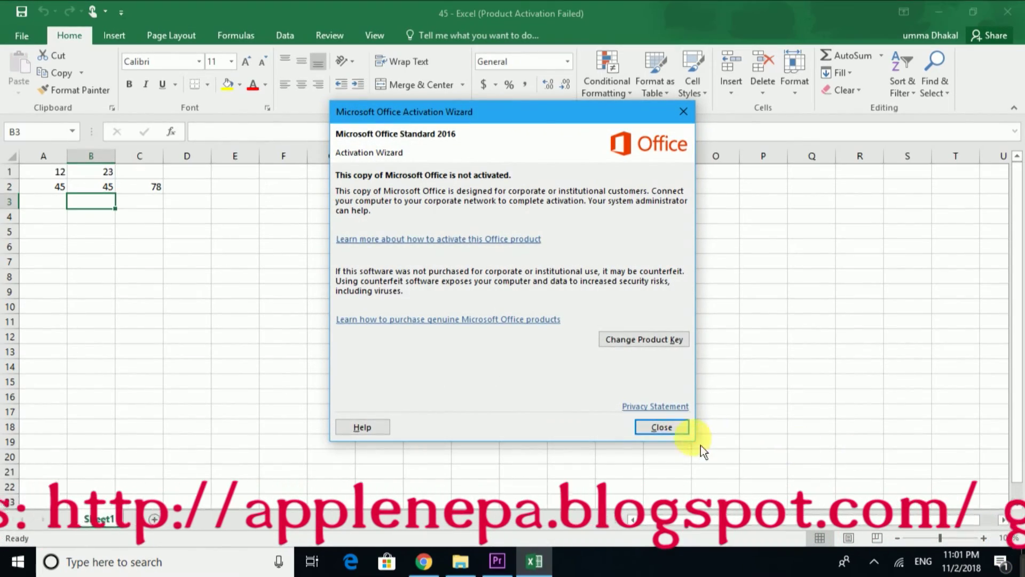
pyautogui.click(662, 427)
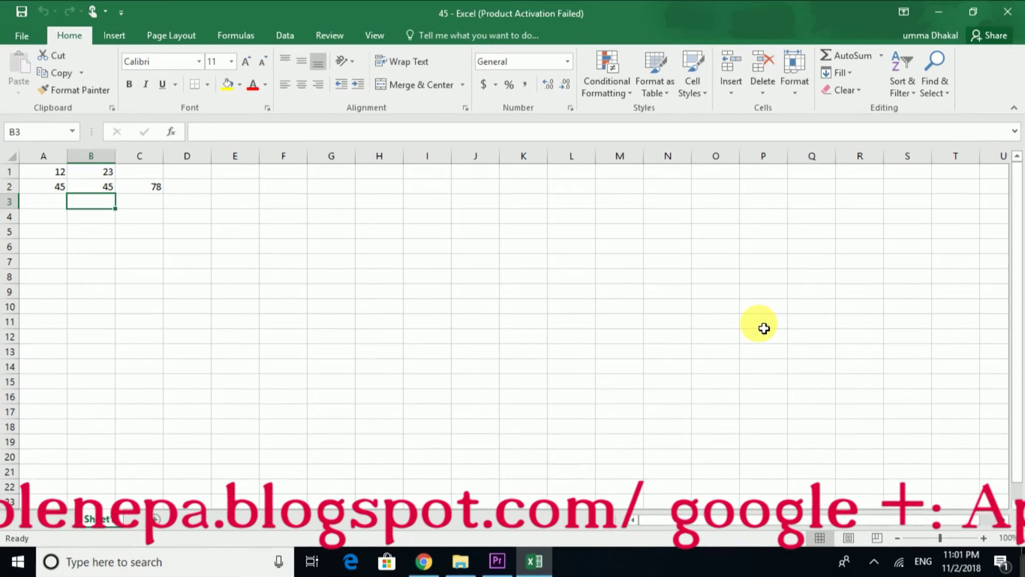
pyautogui.click(1007, 12)
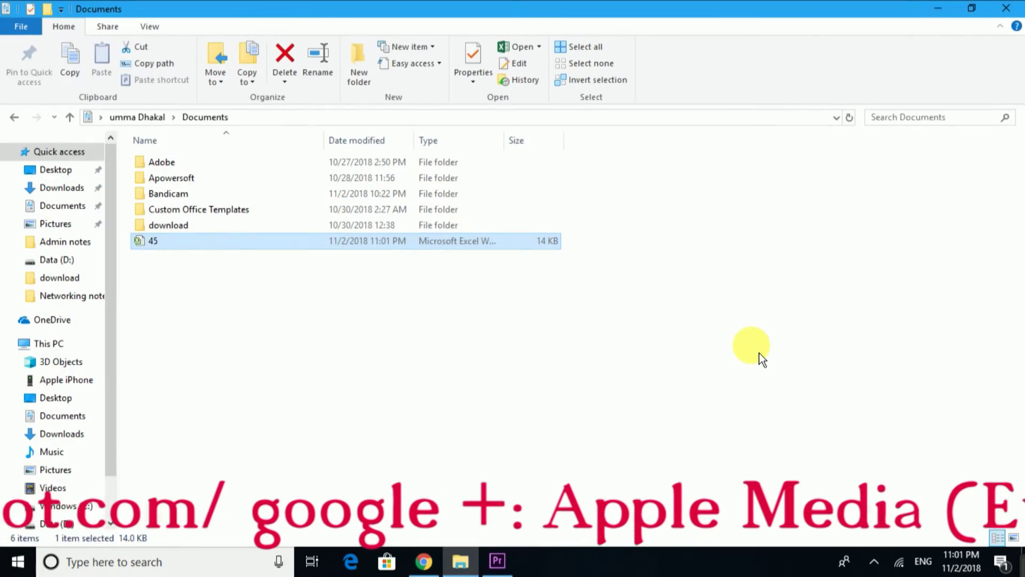
# - Close the Documents folder window to return to the desktop
pyautogui.click(1006, 8)
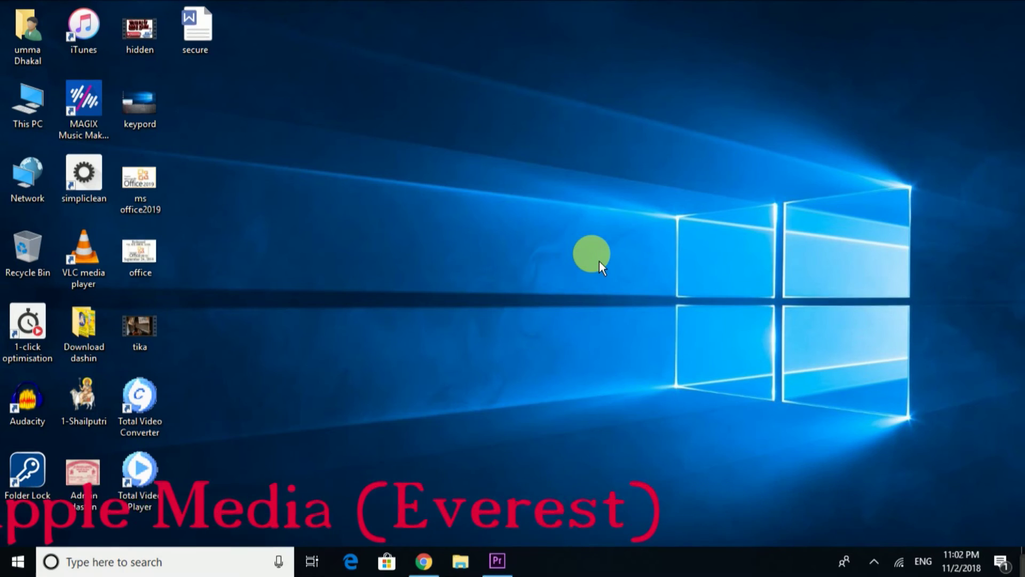